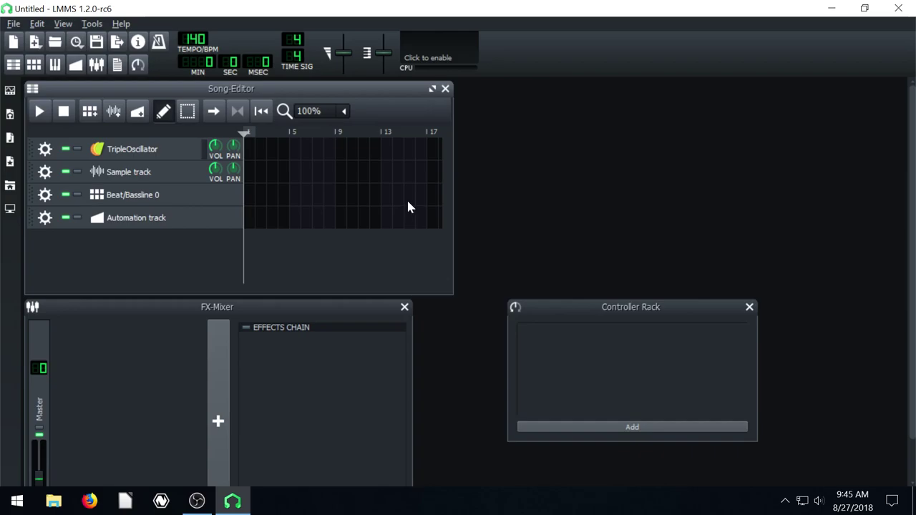
Close the FX-Mixer and Controller Rack windows and reposition the Song-Editor.
{"action": "left_click_drag", "start_coordinate": [220, 309], "coordinate": [314, 250]}
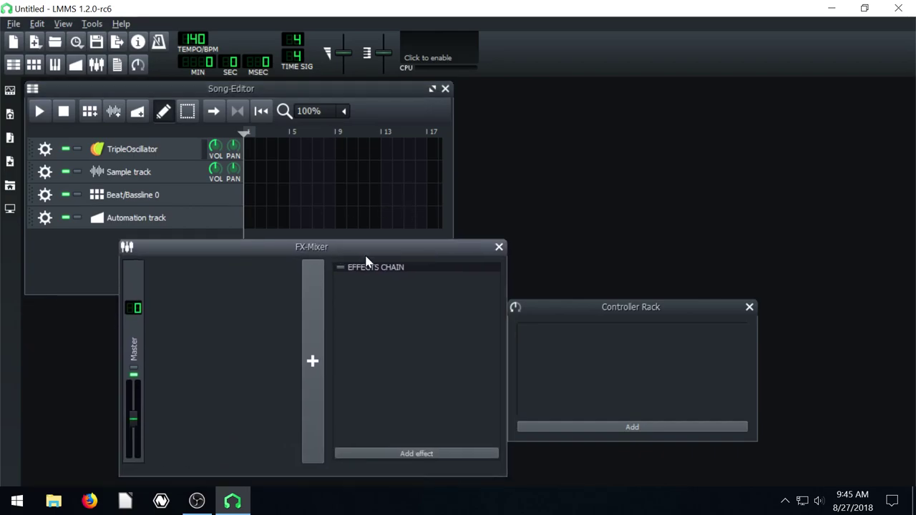
{"action": "left_click", "coordinate": [498, 247]}
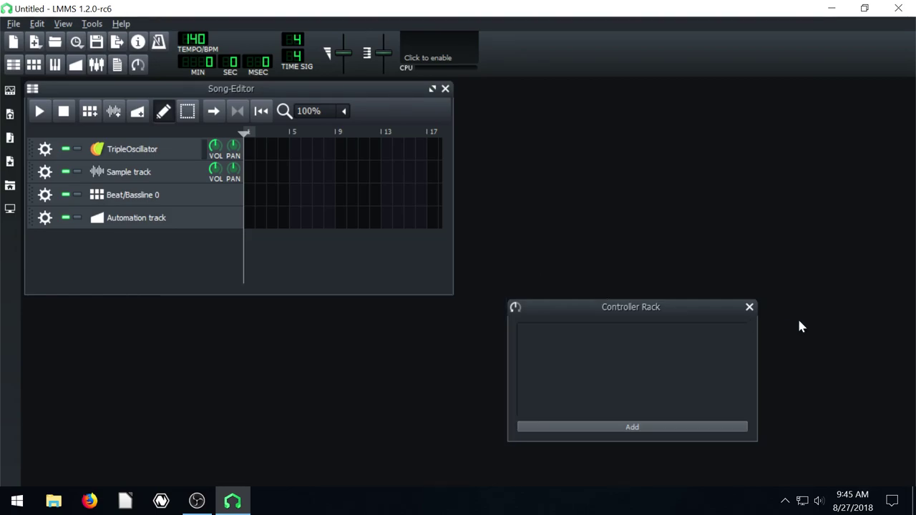
{"action": "left_click", "coordinate": [749, 309]}
{"action": "left_click_drag", "start_coordinate": [254, 94], "coordinate": [375, 124]}
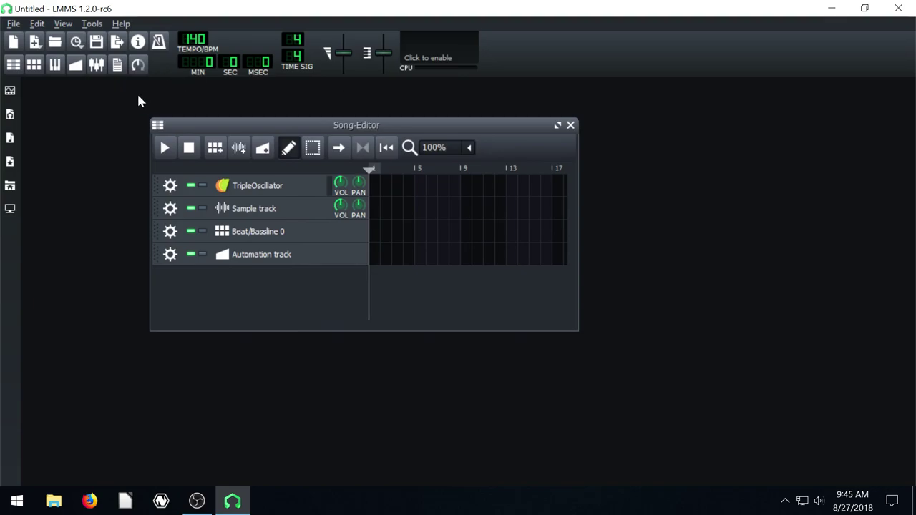
{"action": "left_click_drag", "start_coordinate": [224, 128], "coordinate": [209, 115]}
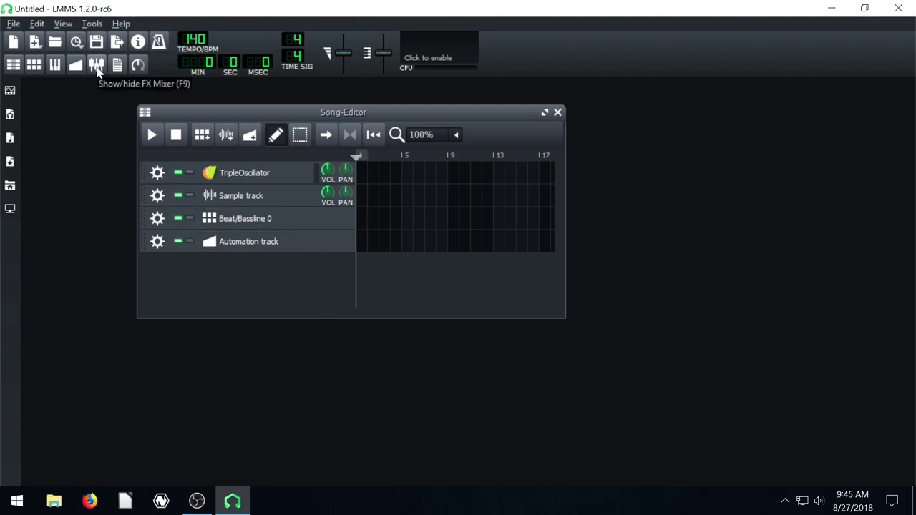
Toggle the FX-Mixer with its toolbar button, leaving it open beside the Song-Editor.
{"action": "left_click", "coordinate": [96, 66]}
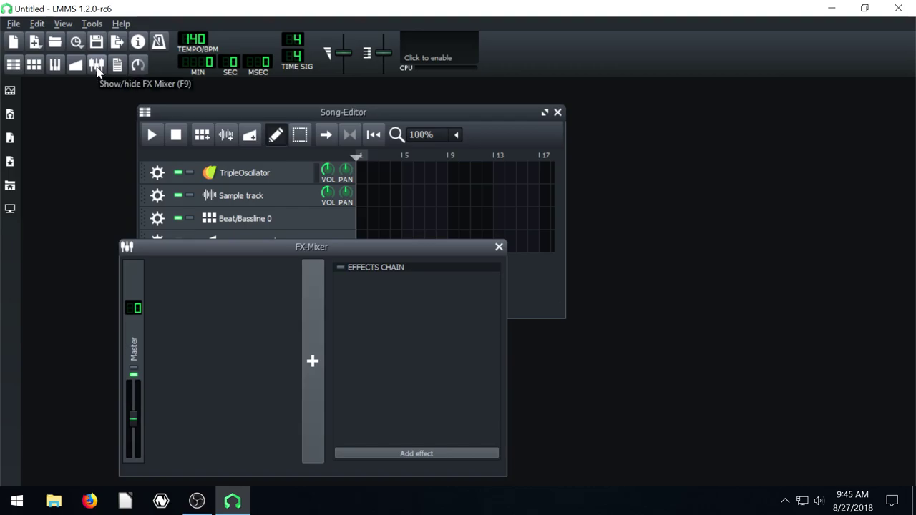
{"action": "left_click", "coordinate": [97, 66]}
{"action": "left_click", "coordinate": [97, 66]}
{"action": "left_click", "coordinate": [98, 67]}
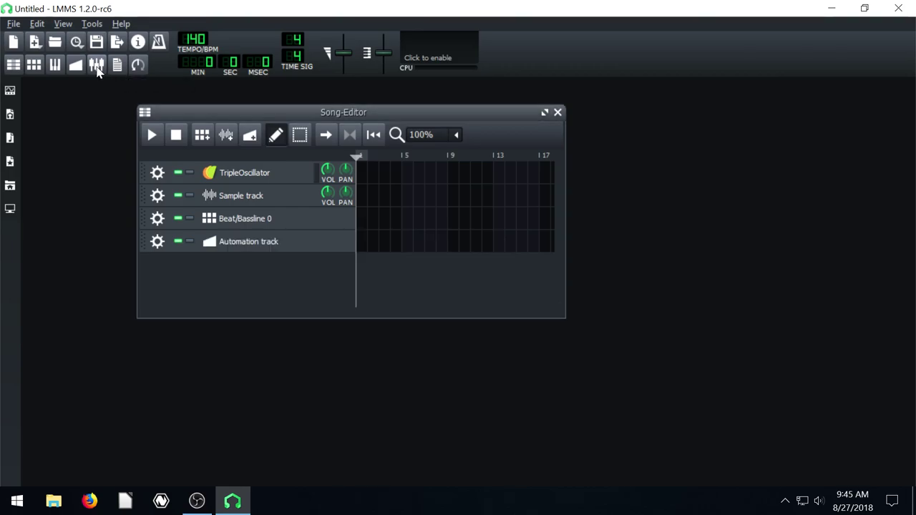
Rearrange the FX-Mixer and Song-Editor windows on screen.
{"action": "left_click", "coordinate": [97, 67]}
{"action": "left_click_drag", "start_coordinate": [229, 249], "coordinate": [474, 216]}
{"action": "left_click", "coordinate": [97, 66]}
{"action": "left_click", "coordinate": [97, 66]}
{"action": "left_click_drag", "start_coordinate": [374, 111], "coordinate": [300, 108]}
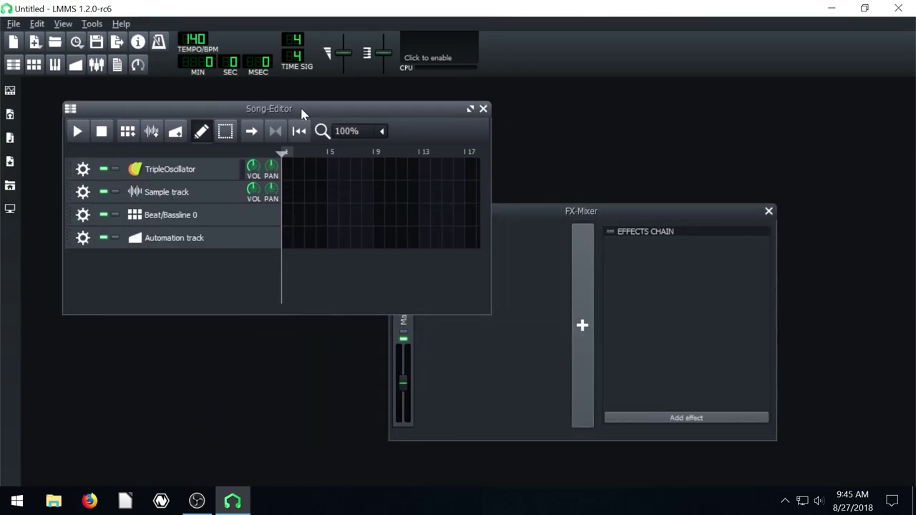
{"action": "left_click", "coordinate": [525, 213]}
{"action": "left_click_drag", "start_coordinate": [523, 216], "coordinate": [554, 218]}
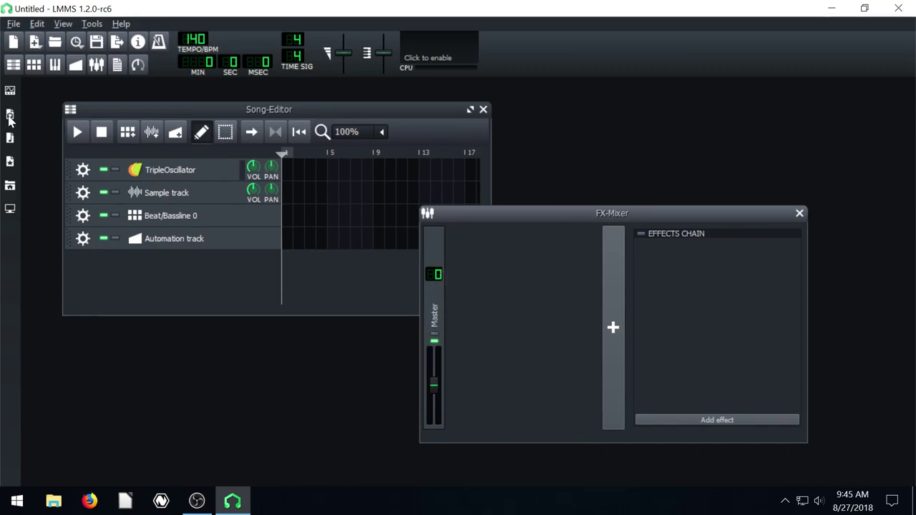
{"action": "left_click_drag", "start_coordinate": [566, 219], "coordinate": [624, 195]}
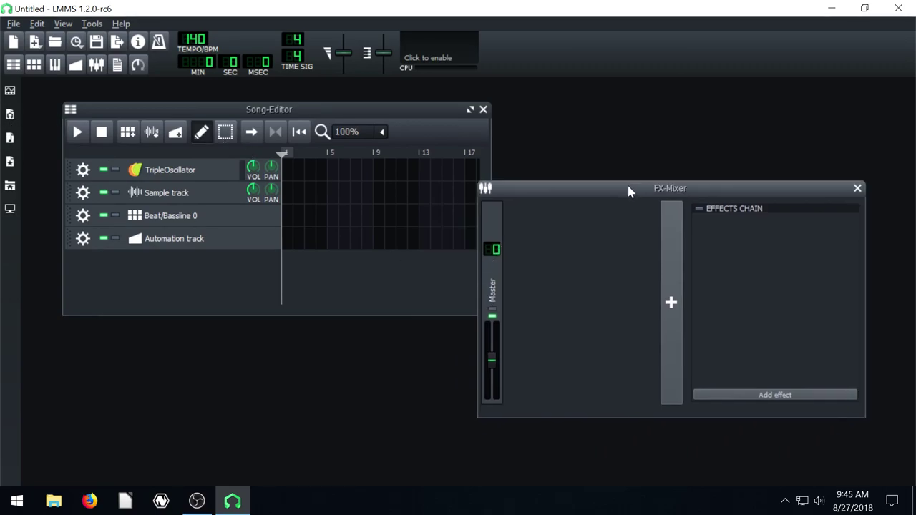
Load the AngryLlama-NewFangled.mmpz demo from the My Projects sidebar's demos folder.
{"action": "left_click", "coordinate": [10, 114]}
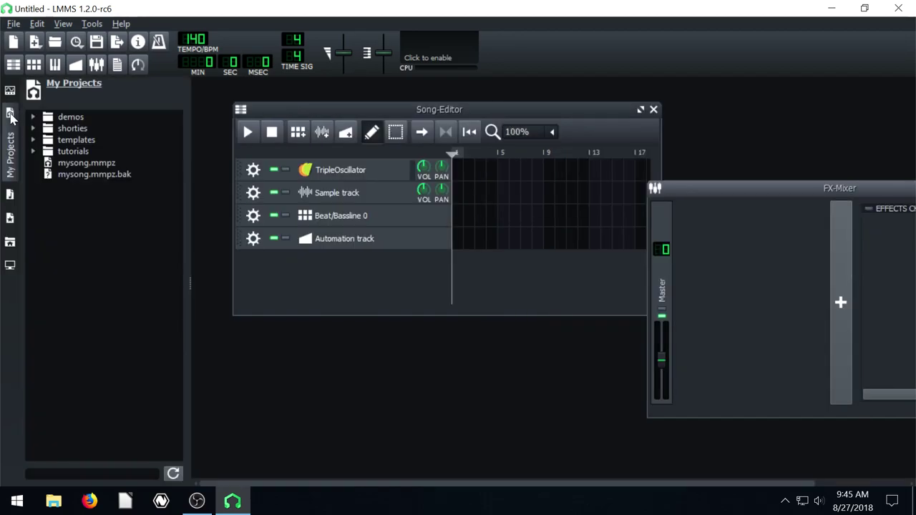
{"action": "left_click", "coordinate": [10, 193]}
{"action": "left_click", "coordinate": [11, 222]}
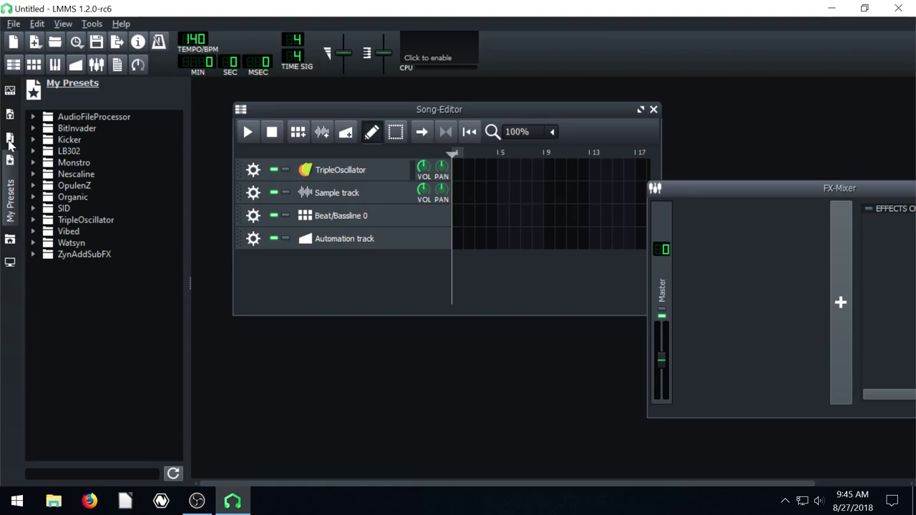
{"action": "left_click", "coordinate": [13, 145]}
{"action": "left_click", "coordinate": [13, 116]}
{"action": "left_click", "coordinate": [50, 117]}
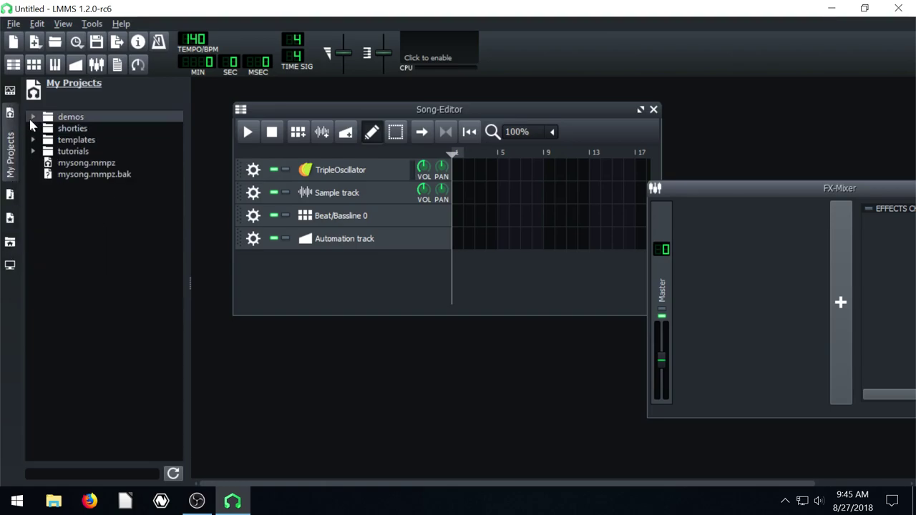
{"action": "left_click", "coordinate": [32, 116]}
{"action": "double_click", "coordinate": [85, 174]}
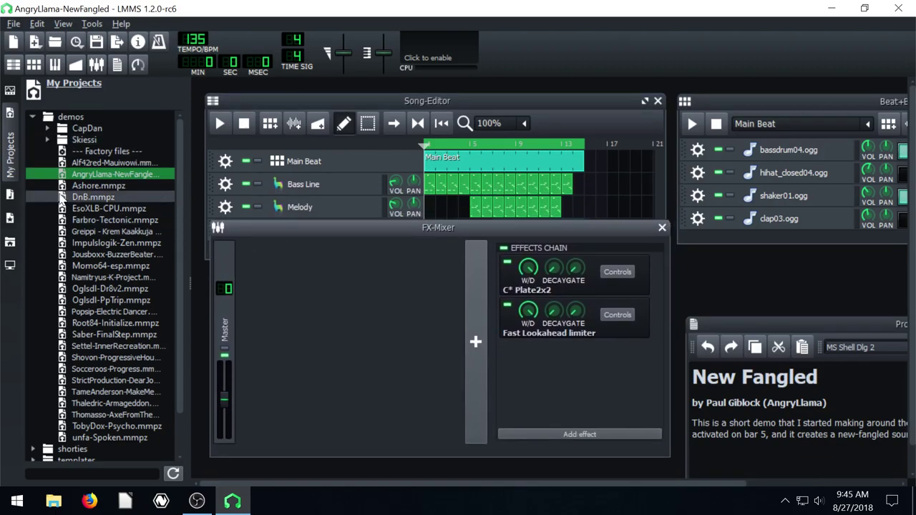
Collapse the project browser sidebar and move the FX-Mixer to the right.
{"action": "left_click", "coordinate": [11, 159]}
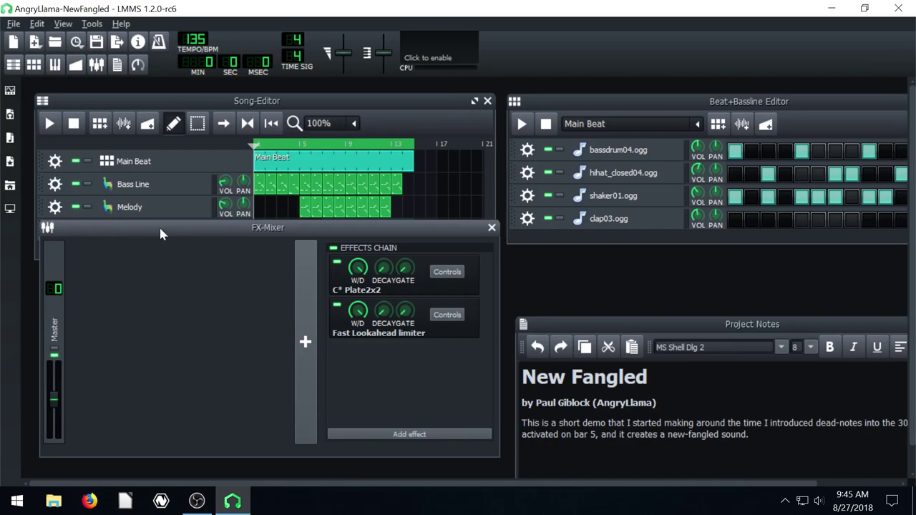
{"action": "left_click_drag", "start_coordinate": [160, 232], "coordinate": [161, 241]}
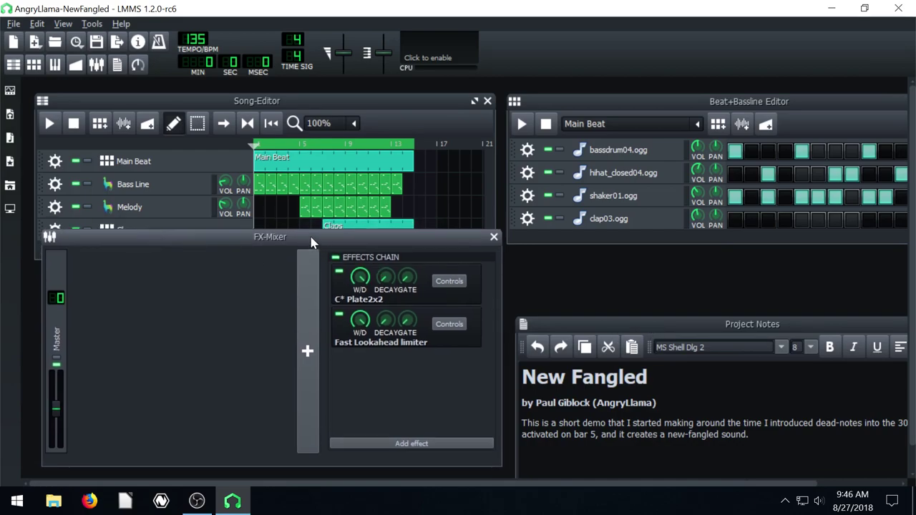
{"action": "left_click_drag", "start_coordinate": [312, 241], "coordinate": [624, 247]}
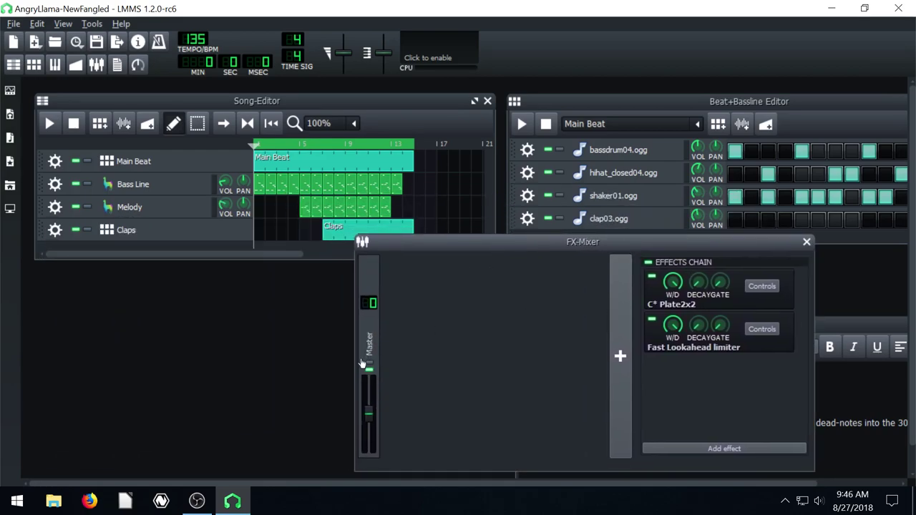
Play the song, lower the Master fader to about 16% then raise it, and stop.
{"action": "left_click", "coordinate": [50, 124]}
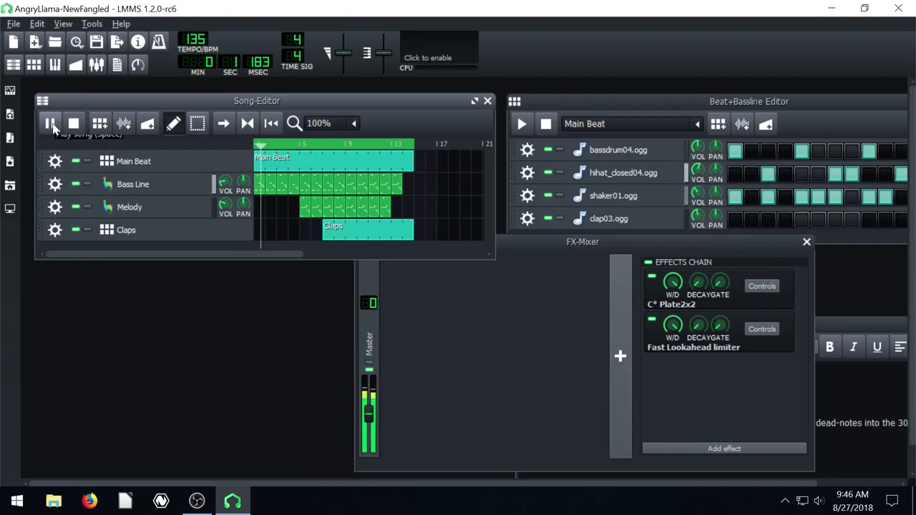
{"action": "left_click", "coordinate": [367, 417]}
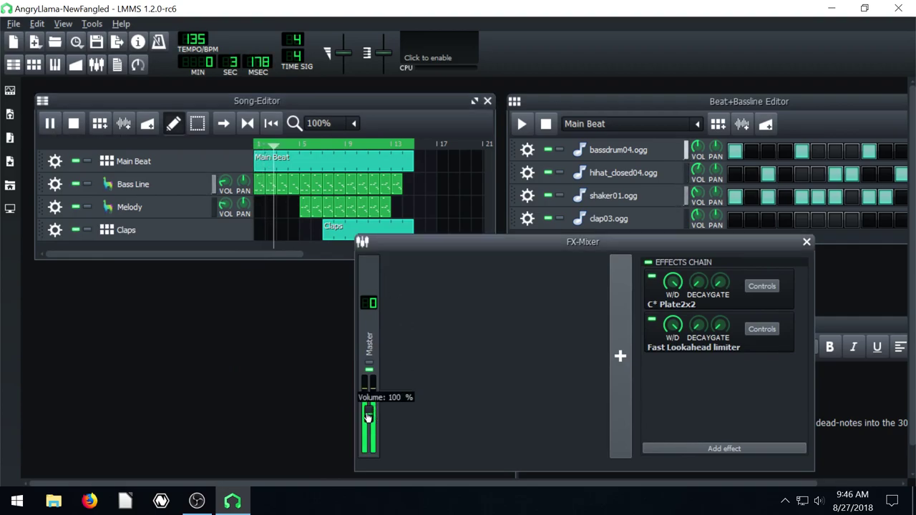
{"action": "left_click_drag", "start_coordinate": [368, 417], "coordinate": [371, 443]}
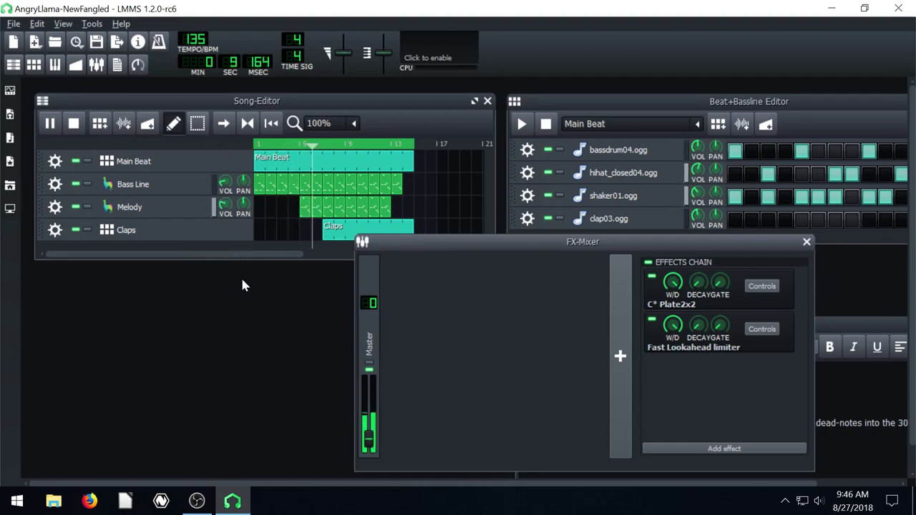
{"action": "mouse_move", "coordinate": [369, 438]}
{"action": "left_mouse_down"}
{"action": "mouse_move", "coordinate": [370, 388]}
{"action": "mouse_move", "coordinate": [369, 428]}
{"action": "left_mouse_up"}
{"action": "left_click", "coordinate": [73, 123]}
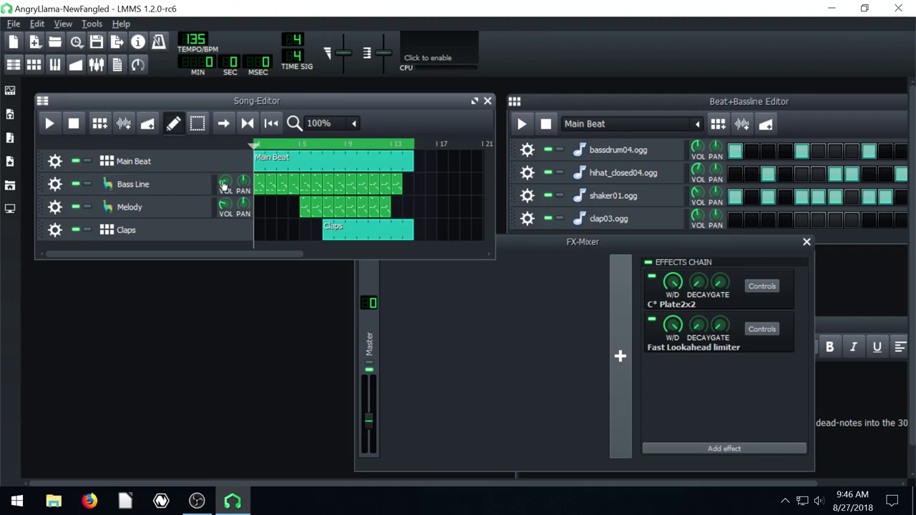
Audition the song while turning the Bass Line volume, then set it to about 88%.
{"action": "key", "text": "space"}
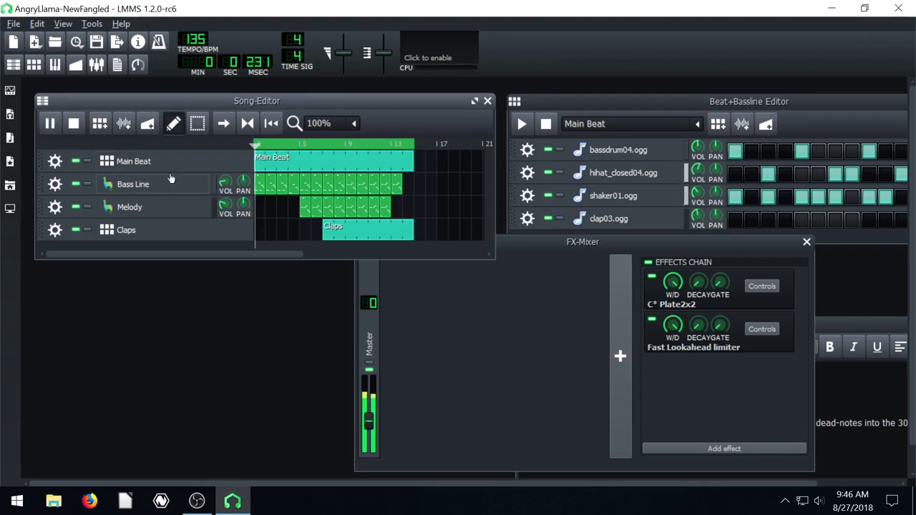
{"action": "left_click", "coordinate": [226, 182]}
{"action": "left_click_drag", "start_coordinate": [225, 182], "coordinate": [212, 224]}
{"action": "left_click", "coordinate": [73, 123]}
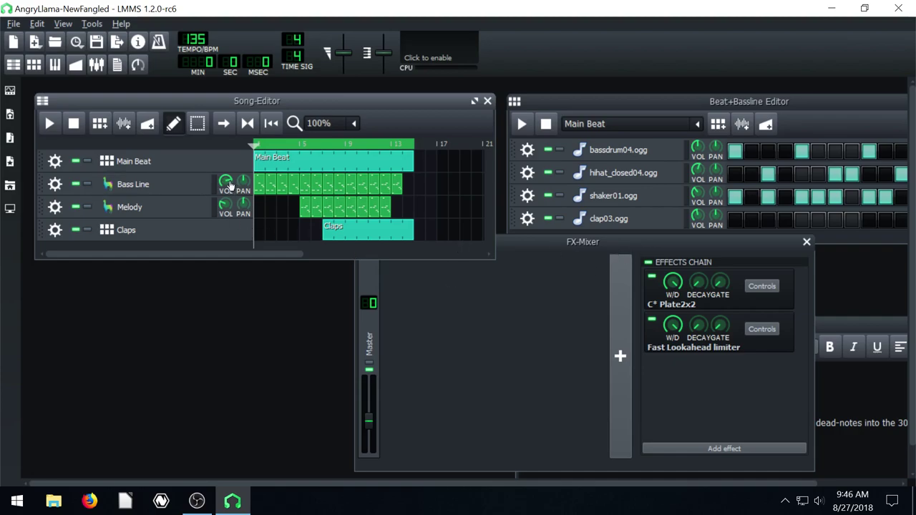
{"action": "left_click_drag", "start_coordinate": [230, 186], "coordinate": [203, 176]}
Reposition the FX-Mixer window so the tracks are visible.
{"action": "left_click_drag", "start_coordinate": [585, 249], "coordinate": [584, 249]}
{"action": "left_click", "coordinate": [225, 209]}
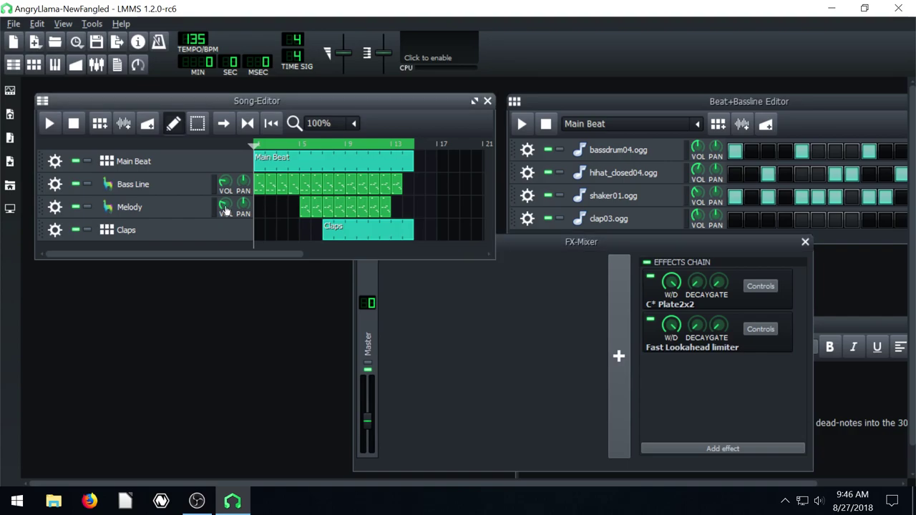
{"action": "left_click", "coordinate": [547, 240]}
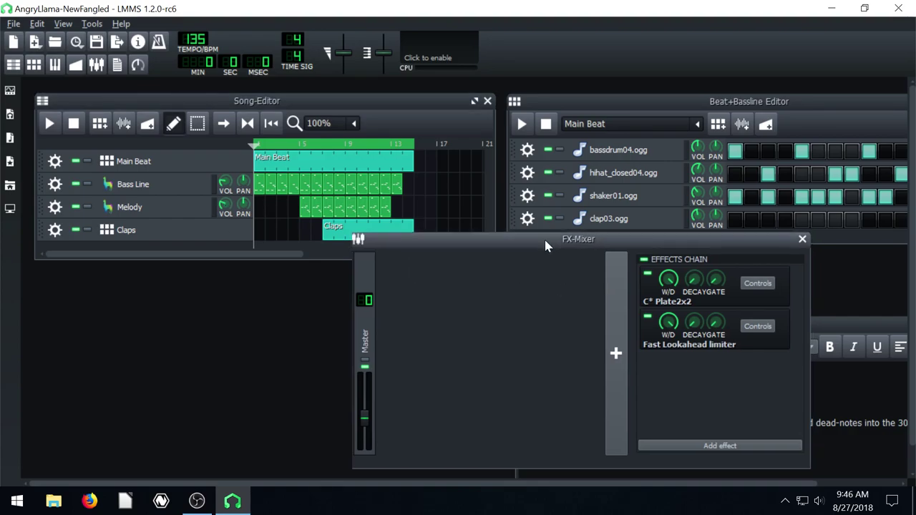
{"action": "left_click_drag", "start_coordinate": [546, 239], "coordinate": [447, 155]}
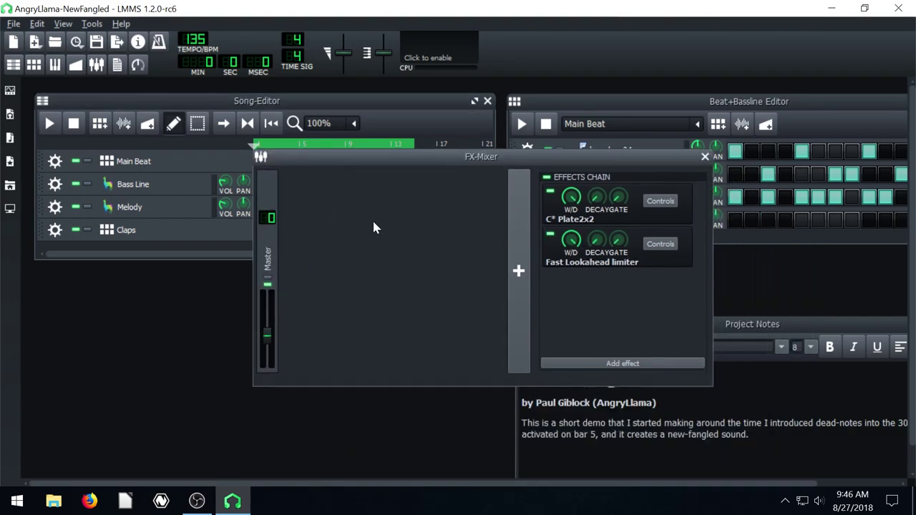
{"action": "left_click_drag", "start_coordinate": [384, 163], "coordinate": [444, 215]}
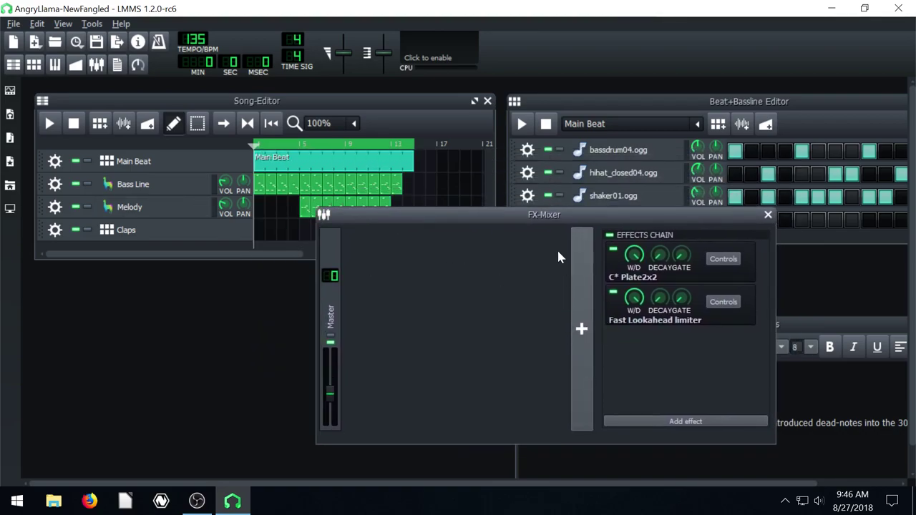
Add mixer channels FX 1 and FX 2, then move the mixer down to reveal the Claps pattern.
{"action": "left_click", "coordinate": [581, 328]}
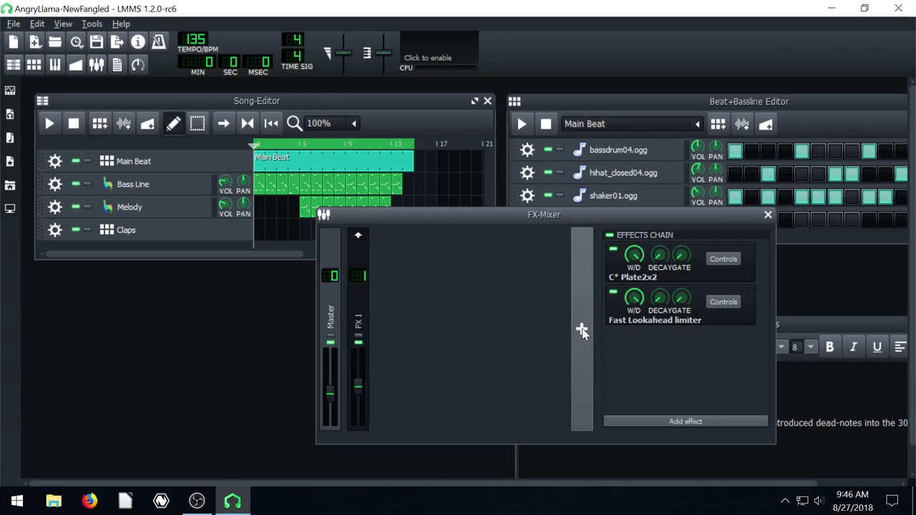
{"action": "left_click", "coordinate": [581, 329]}
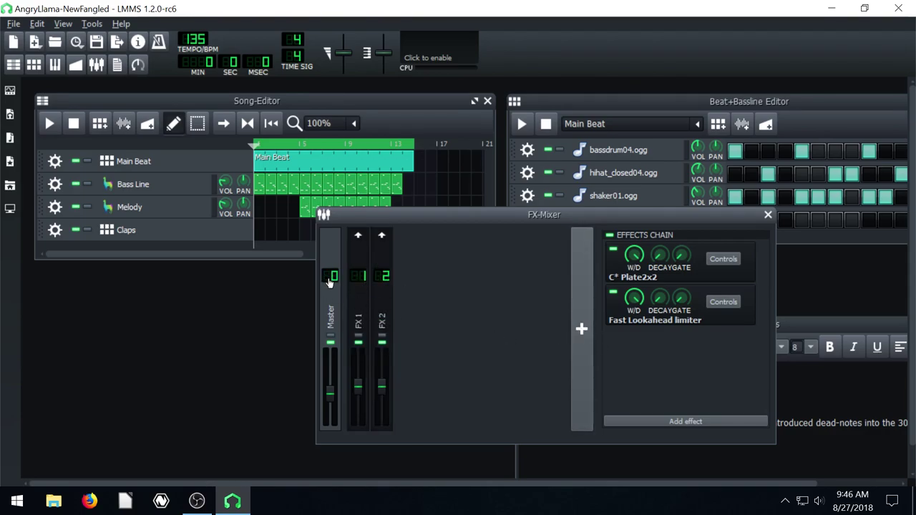
{"action": "left_click", "coordinate": [385, 309]}
{"action": "left_click", "coordinate": [357, 304]}
{"action": "left_click", "coordinate": [381, 306]}
{"action": "left_click", "coordinate": [362, 306]}
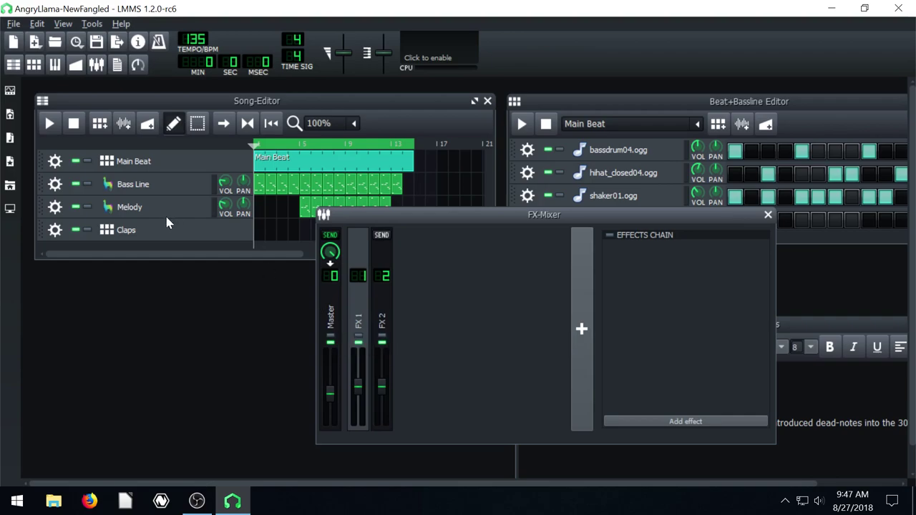
{"action": "left_click_drag", "start_coordinate": [366, 217], "coordinate": [407, 269]}
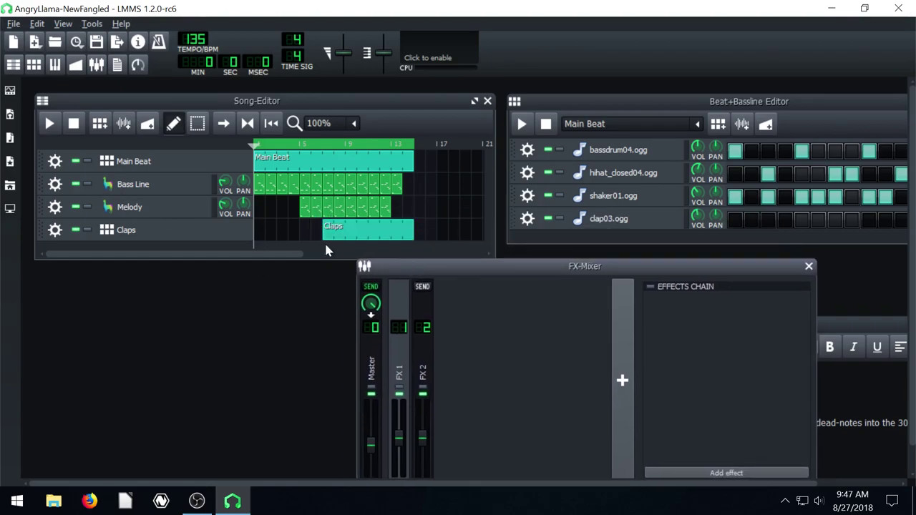
Route the clap03.ogg sample in the Claps beat to FX 1.
{"action": "left_click", "coordinate": [133, 233]}
{"action": "left_click", "coordinate": [606, 219]}
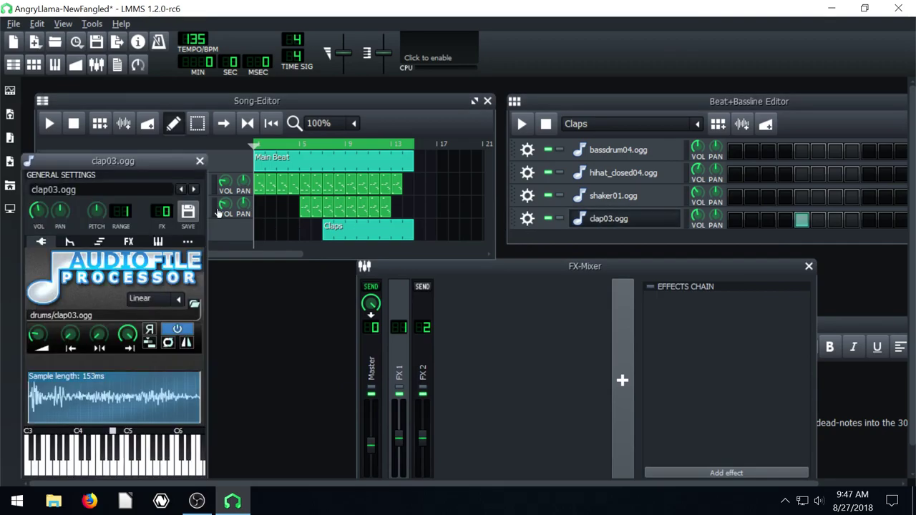
{"action": "right_click", "coordinate": [165, 214]}
{"action": "mouse_move", "coordinate": [207, 246]}
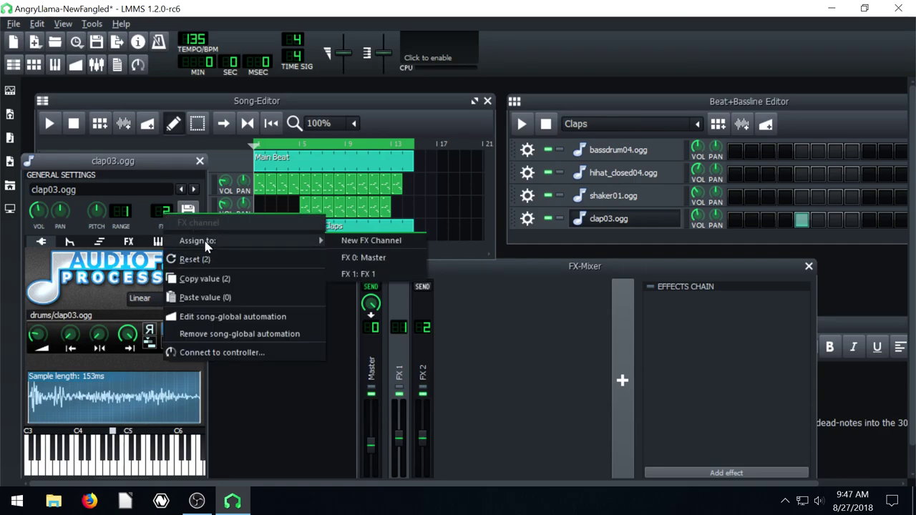
{"action": "left_click", "coordinate": [366, 273]}
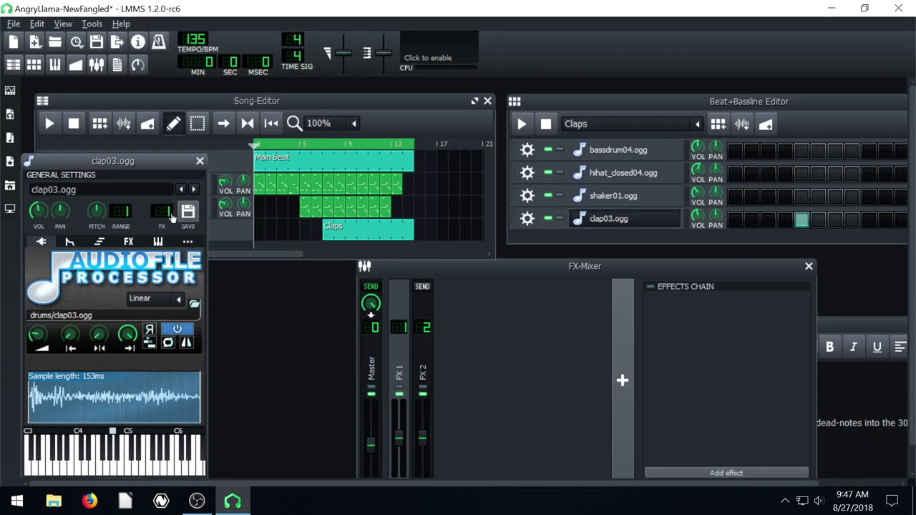
{"action": "left_click", "coordinate": [200, 162]}
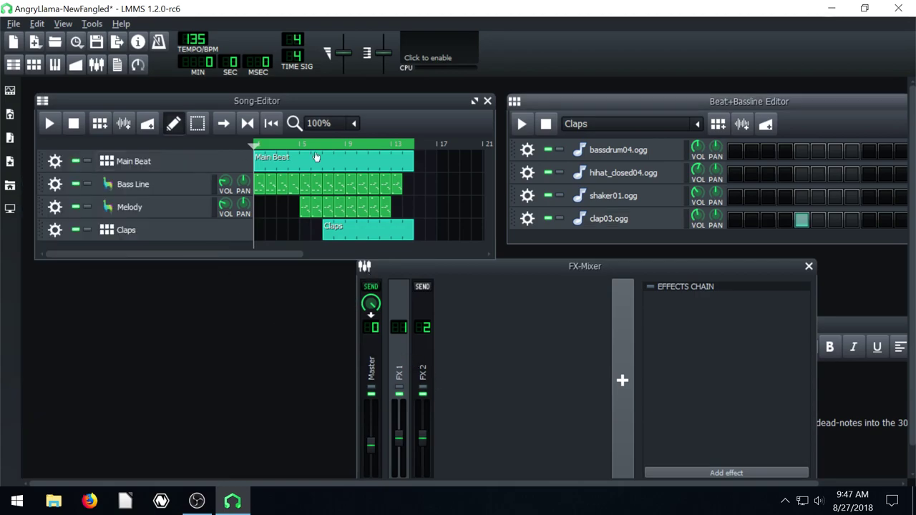
Start playback and lower the Master volume to 6.9%.
{"action": "left_click", "coordinate": [325, 146]}
{"action": "left_click", "coordinate": [50, 123]}
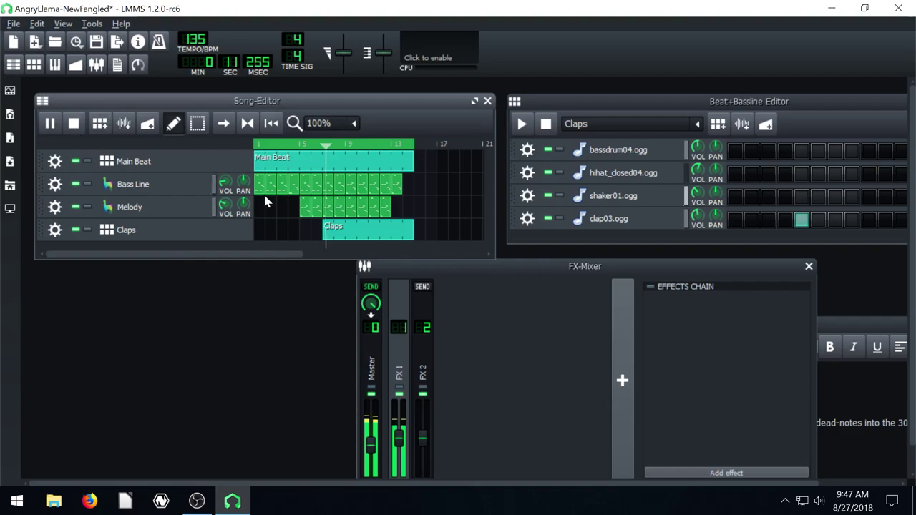
{"action": "left_click_drag", "start_coordinate": [458, 274], "coordinate": [488, 183]}
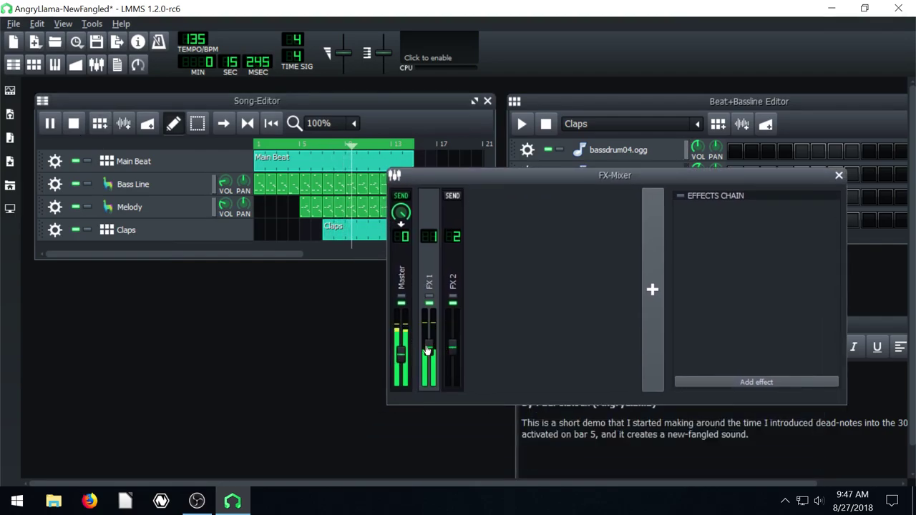
{"action": "mouse_move", "coordinate": [429, 349]}
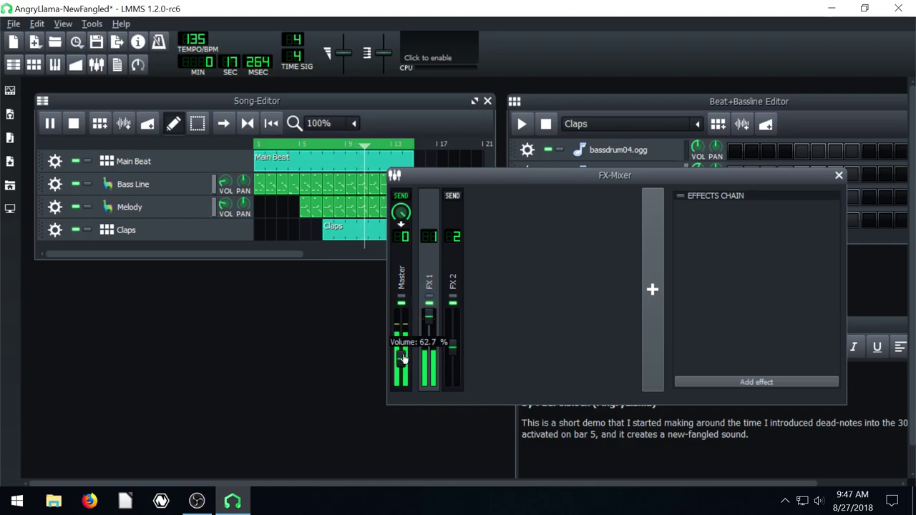
{"action": "left_click_drag", "start_coordinate": [400, 353], "coordinate": [402, 377]}
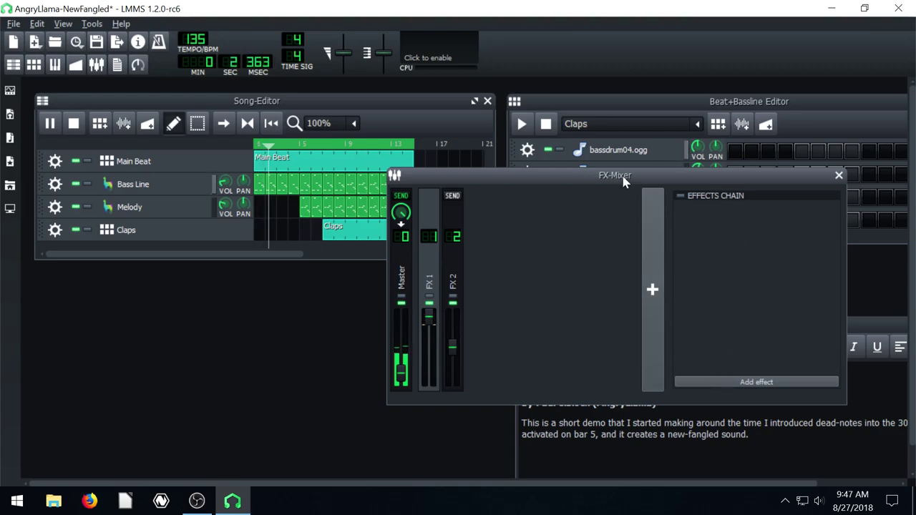
{"action": "left_click_drag", "start_coordinate": [613, 179], "coordinate": [572, 197]}
{"action": "left_click", "coordinate": [73, 123]}
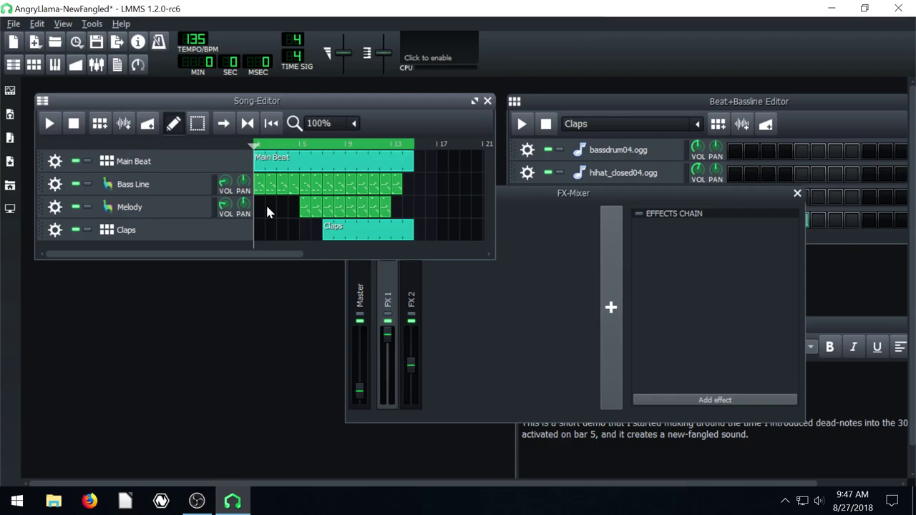
{"action": "left_click", "coordinate": [550, 190]}
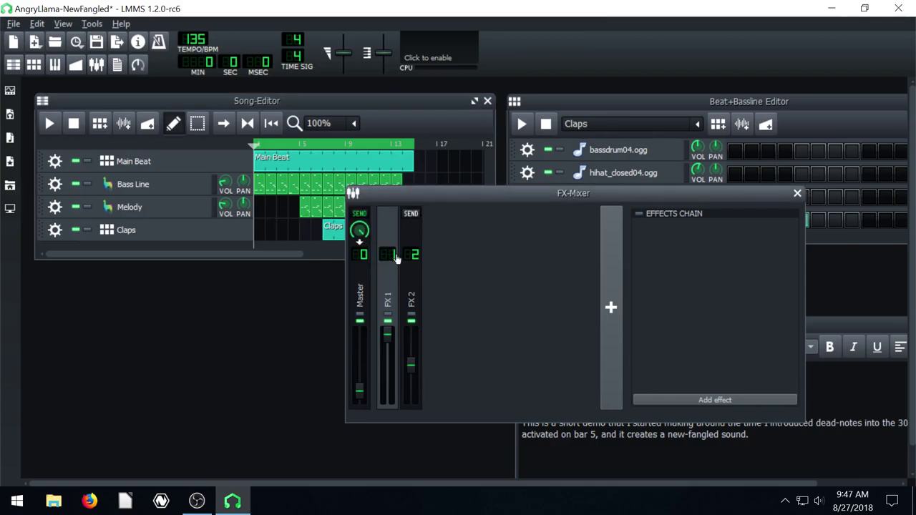
{"action": "left_click", "coordinate": [123, 208]}
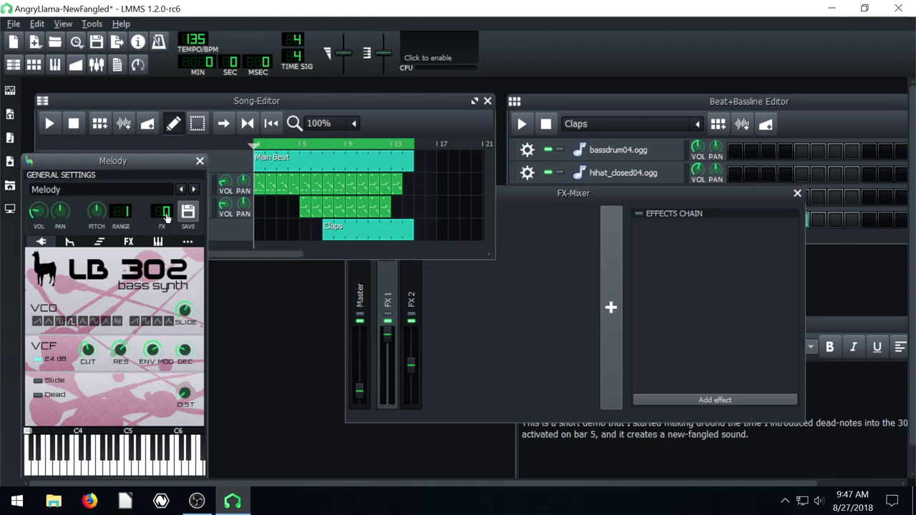
{"action": "left_click", "coordinate": [200, 161]}
Start playback and lower the FX 1 channel volume to about 70%.
{"action": "left_click", "coordinate": [536, 192]}
{"action": "left_click", "coordinate": [49, 123]}
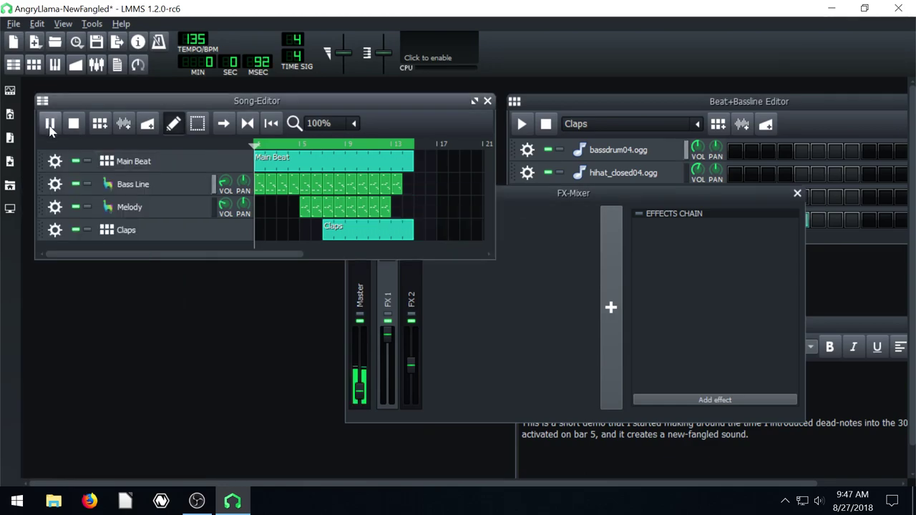
{"action": "left_click", "coordinate": [504, 211]}
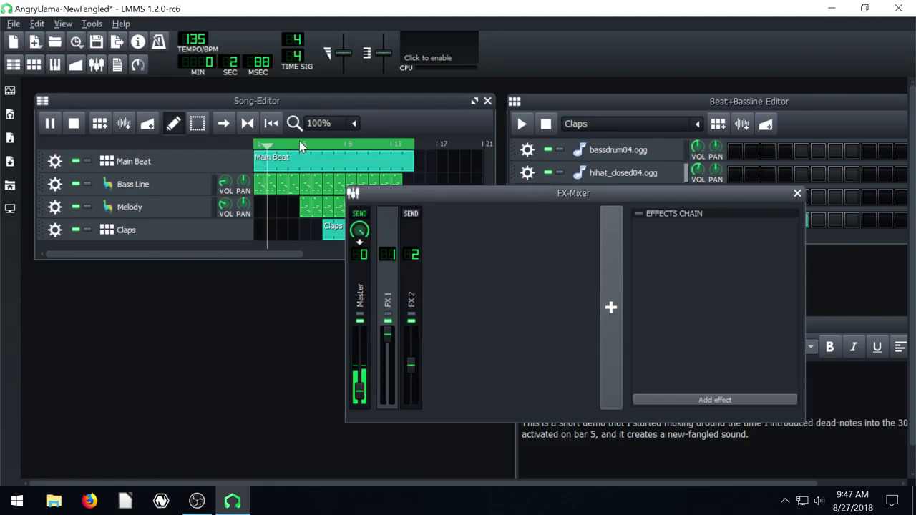
{"action": "left_click", "coordinate": [337, 247]}
{"action": "left_click", "coordinate": [575, 202]}
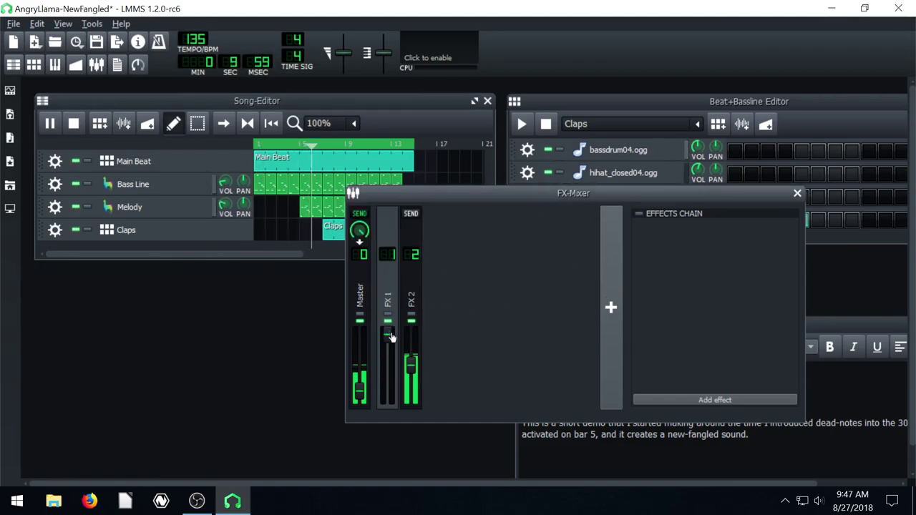
{"action": "left_click_drag", "start_coordinate": [387, 333], "coordinate": [387, 358]}
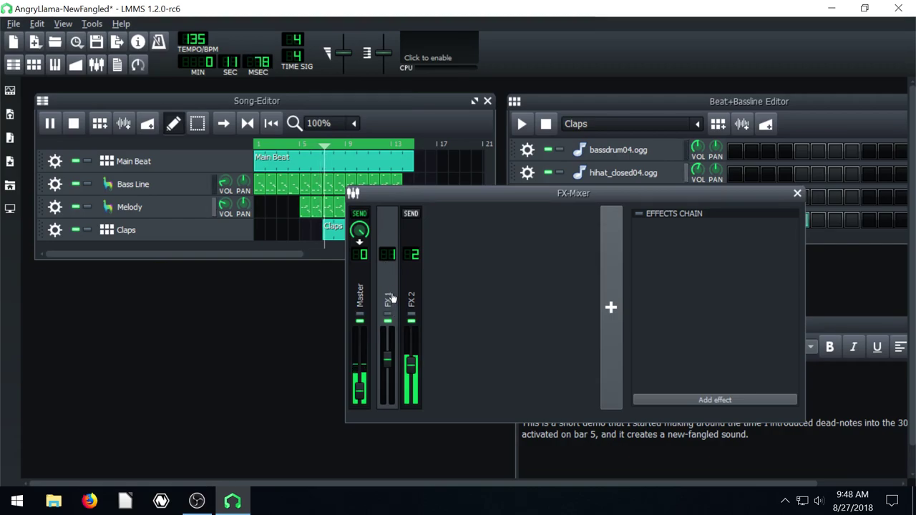
Raise then lower the Master volume and move the mixer to the centre-left.
{"action": "left_click_drag", "start_coordinate": [443, 196], "coordinate": [531, 209]}
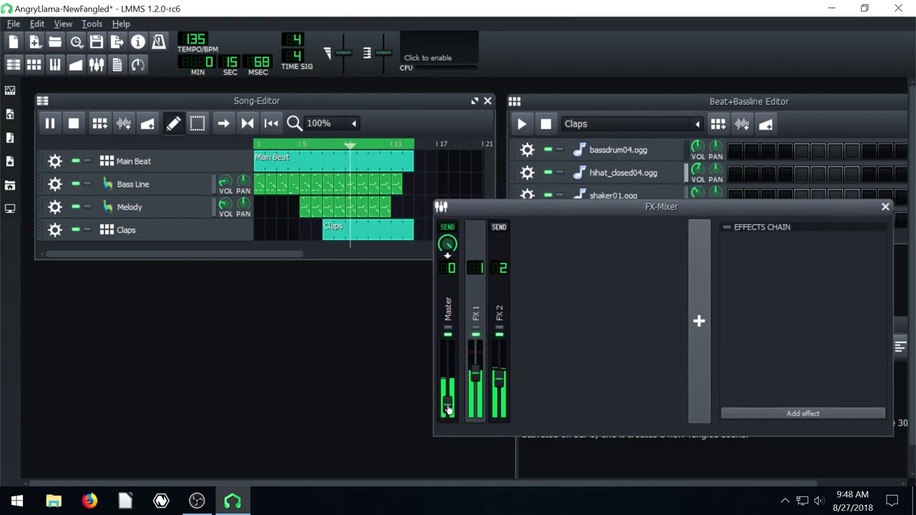
{"action": "left_click_drag", "start_coordinate": [447, 402], "coordinate": [498, 345]}
{"action": "left_click_drag", "start_coordinate": [449, 380], "coordinate": [475, 394]}
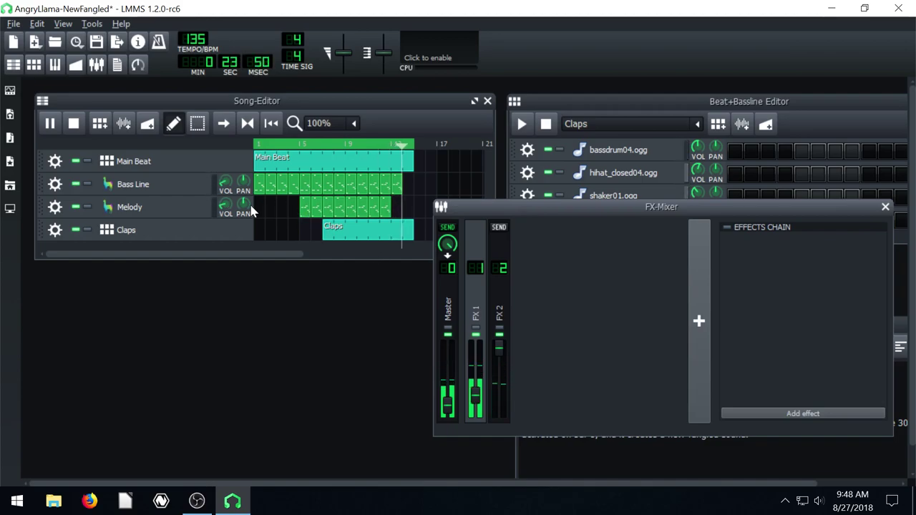
{"action": "left_click_drag", "start_coordinate": [645, 207], "coordinate": [411, 172]}
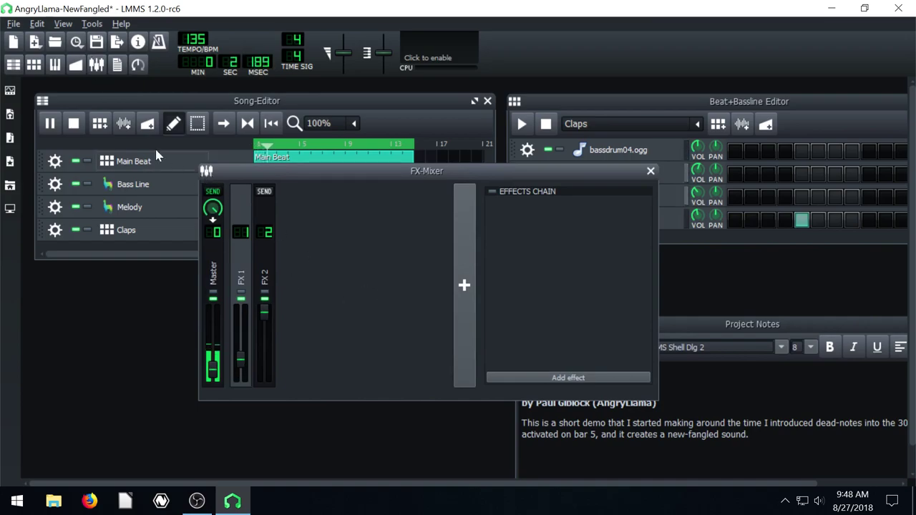
Stop playback, check clap03.ogg's FX setting, and select the FX 1 channel in the mixer.
{"action": "left_click", "coordinate": [73, 123]}
{"action": "left_click", "coordinate": [344, 325]}
{"action": "left_click", "coordinate": [266, 258]}
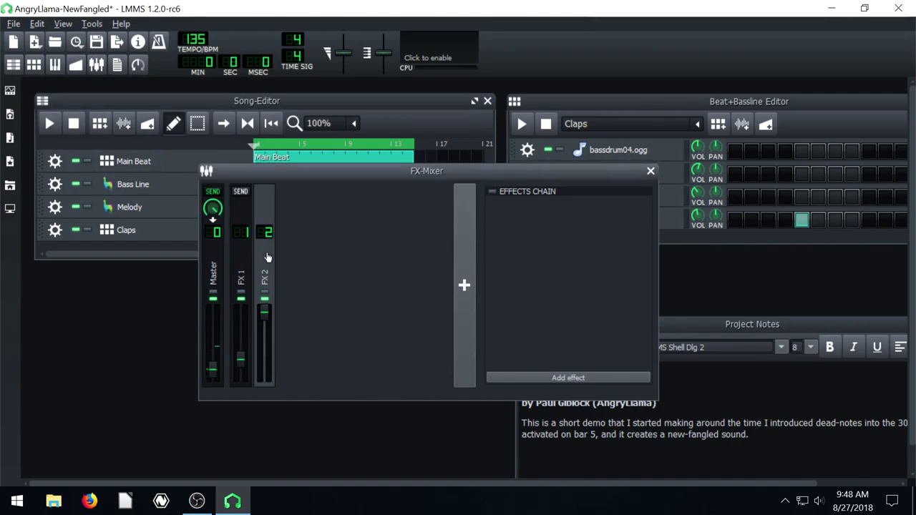
{"action": "left_click_drag", "start_coordinate": [270, 182], "coordinate": [394, 256]}
{"action": "left_click", "coordinate": [598, 223]}
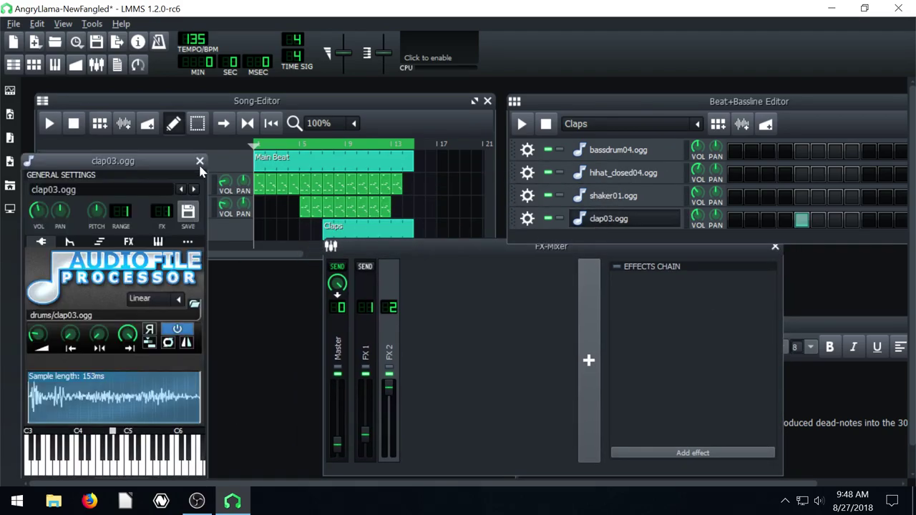
{"action": "left_click", "coordinate": [200, 161]}
{"action": "left_click", "coordinate": [366, 343]}
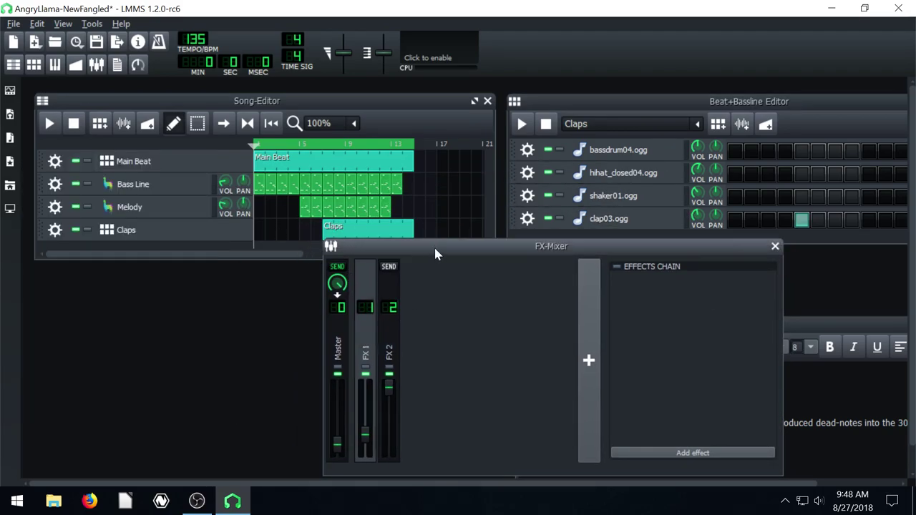
{"action": "left_click_drag", "start_coordinate": [435, 250], "coordinate": [378, 214]}
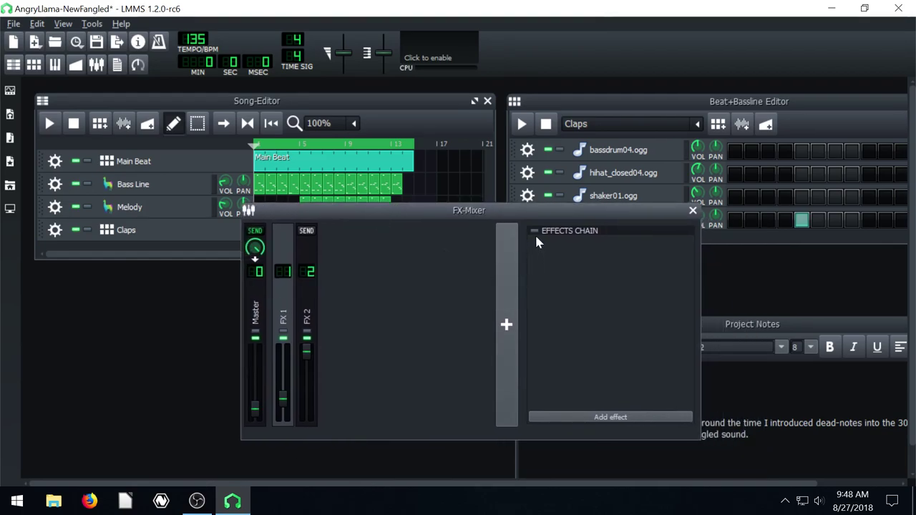
Open FX 1's Add effect list and try a few search terms.
{"action": "left_click", "coordinate": [617, 416]}
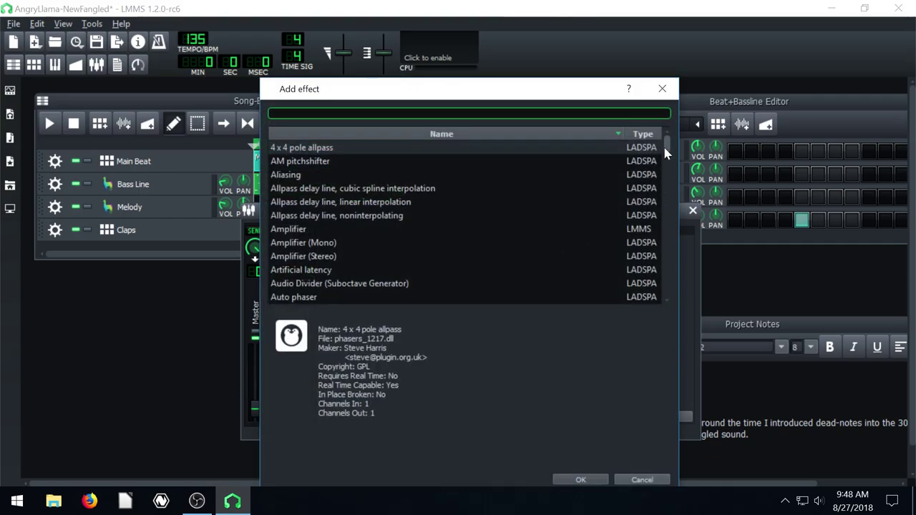
{"action": "left_click_drag", "start_coordinate": [662, 144], "coordinate": [663, 195]}
{"action": "type", "text": "f"}
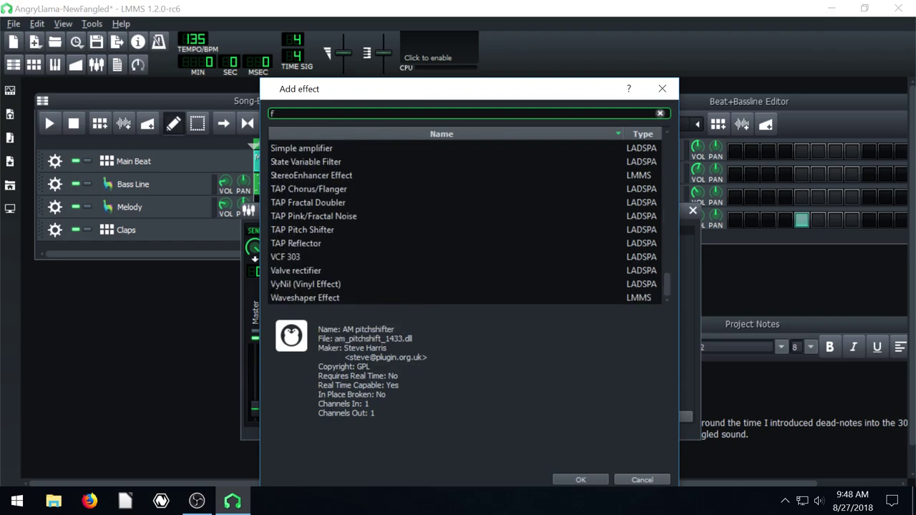
{"action": "key", "text": "BackSpace"}
{"action": "type", "text": "sm"}
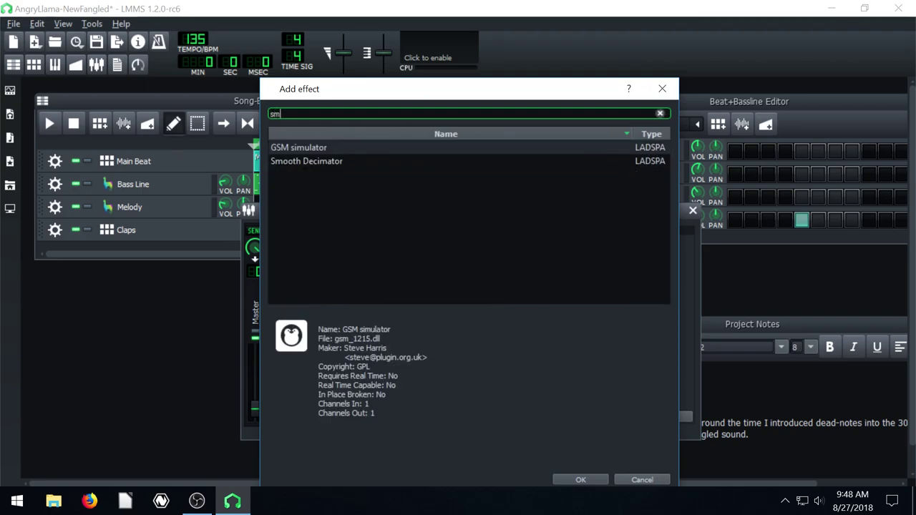
{"action": "key", "text": "BackSpace"}
{"action": "key", "text": "BackSpace"}
{"action": "type", "text": "sim"}
{"action": "key", "text": "BackSpace"}
{"action": "key", "text": "BackSpace"}
{"action": "key", "text": "BackSpace"}
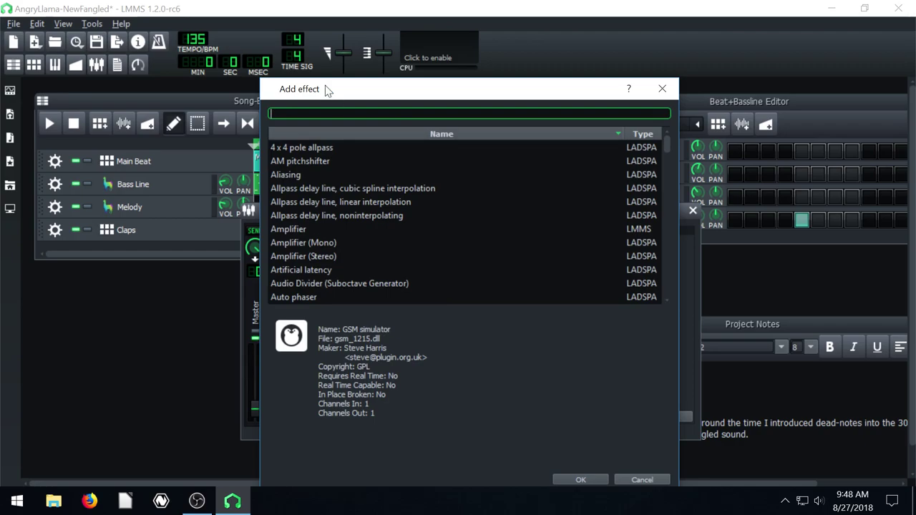
Choose Calf Phaser LADSPA from the list and add it to FX 1.
{"action": "scroll", "coordinate": [373, 176], "scroll_direction": "down", "scroll_amount": 10}
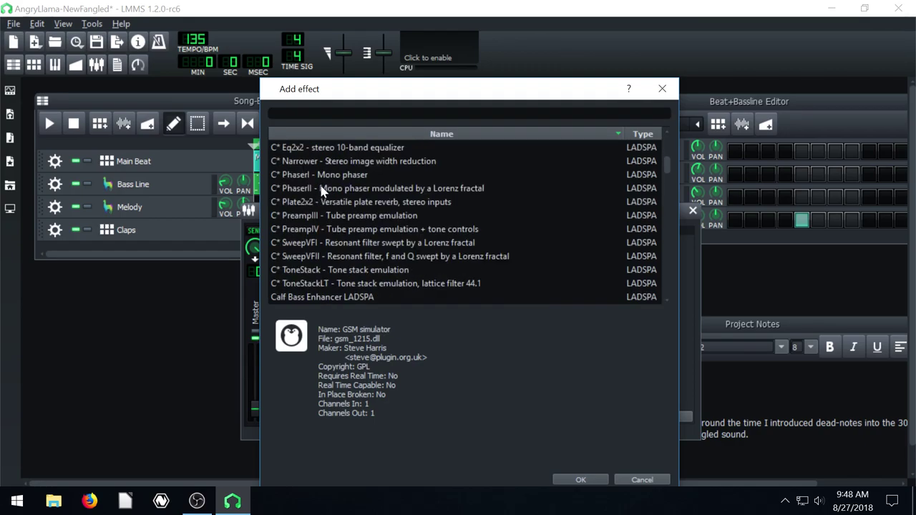
{"action": "scroll", "coordinate": [321, 189], "scroll_direction": "down", "scroll_amount": 2}
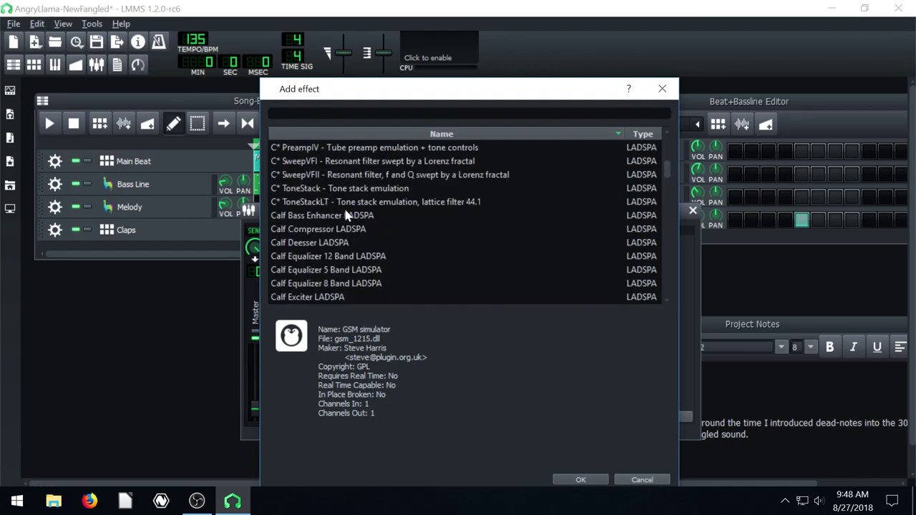
{"action": "scroll", "coordinate": [346, 215], "scroll_direction": "down", "scroll_amount": 2}
{"action": "scroll", "coordinate": [315, 185], "scroll_direction": "up", "scroll_amount": 1}
{"action": "scroll", "coordinate": [316, 188], "scroll_direction": "down", "scroll_amount": 4}
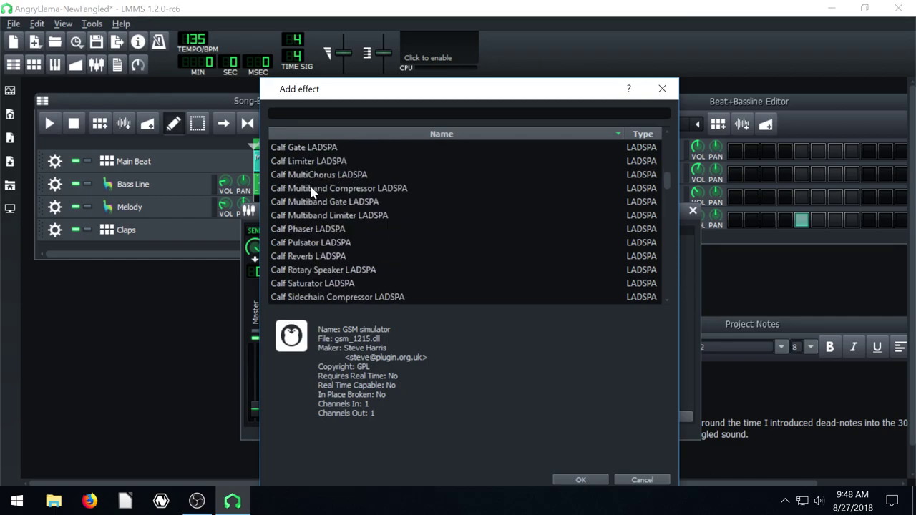
{"action": "scroll", "coordinate": [312, 192], "scroll_direction": "down", "scroll_amount": 1}
{"action": "left_click", "coordinate": [297, 190]}
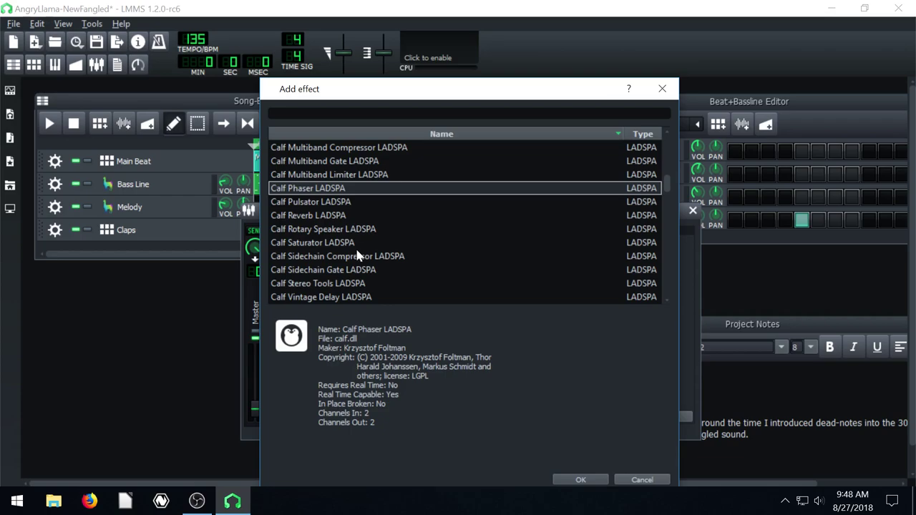
{"action": "left_click", "coordinate": [580, 480]}
Solo the Claps track and arrange the phaser controls and mixer windows.
{"action": "left_click_drag", "start_coordinate": [81, 274], "coordinate": [790, 266]}
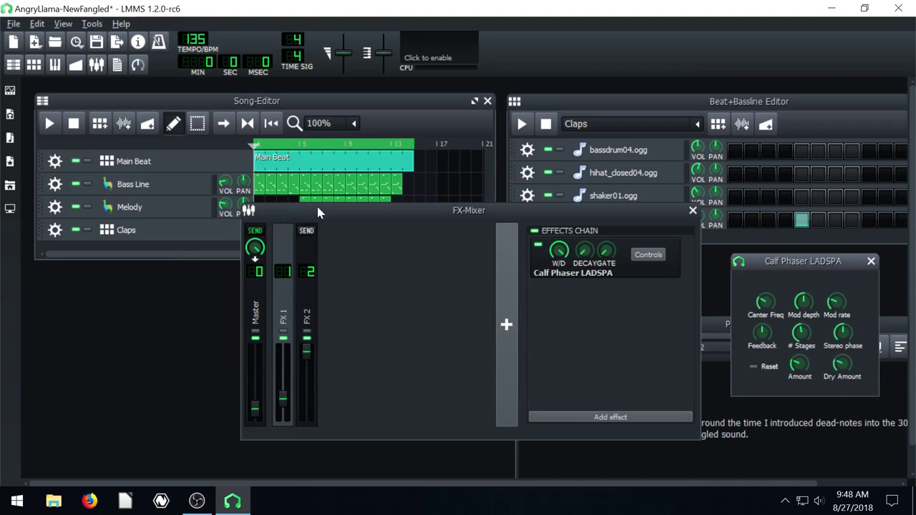
{"action": "left_click_drag", "start_coordinate": [318, 208], "coordinate": [398, 223]}
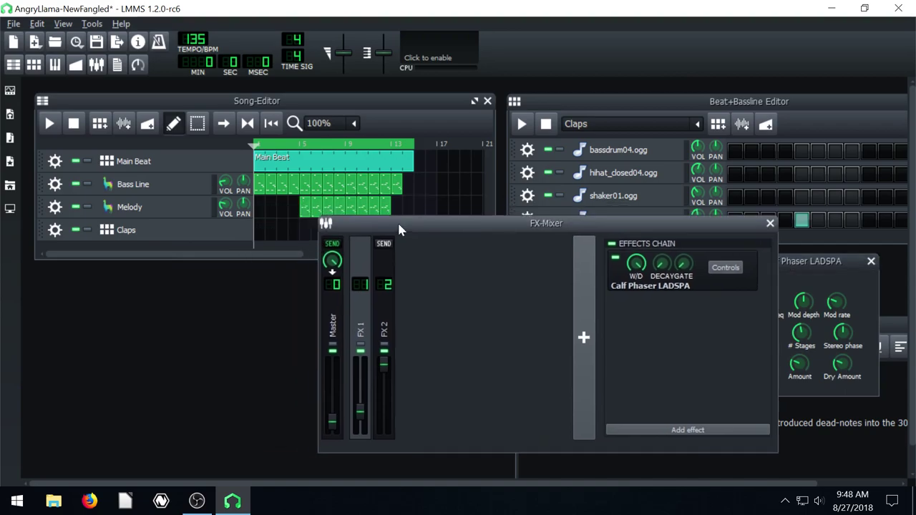
{"action": "left_click", "coordinate": [87, 230]}
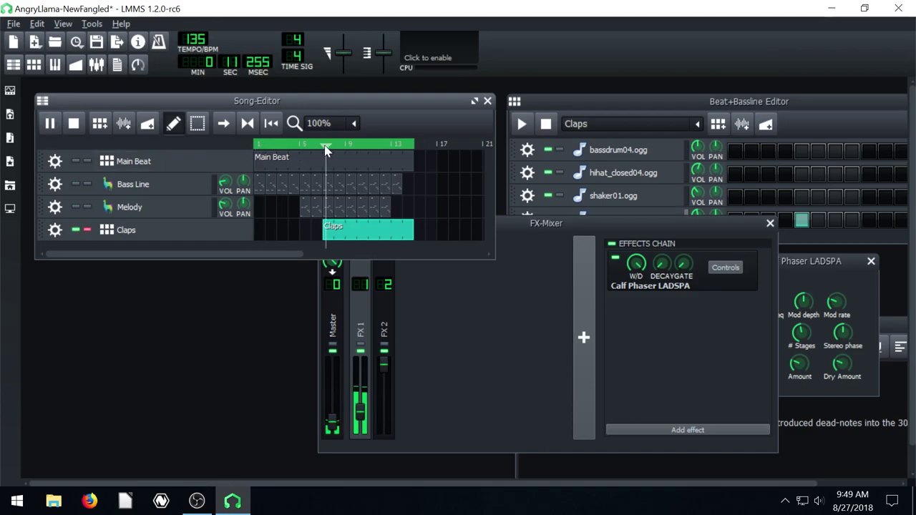
{"action": "left_click", "coordinate": [794, 267]}
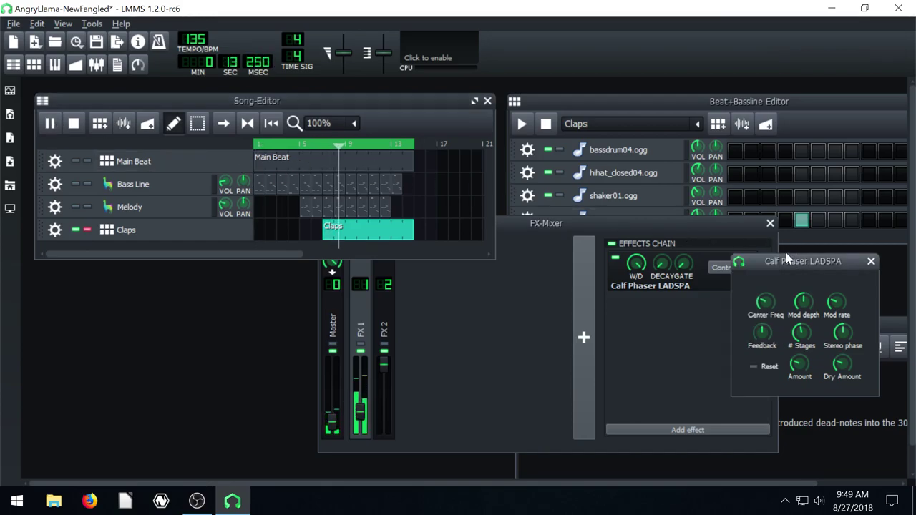
{"action": "mouse_move", "coordinate": [788, 266]}
{"action": "left_mouse_down"}
{"action": "mouse_move", "coordinate": [762, 248]}
{"action": "mouse_move", "coordinate": [791, 272]}
{"action": "left_mouse_up"}
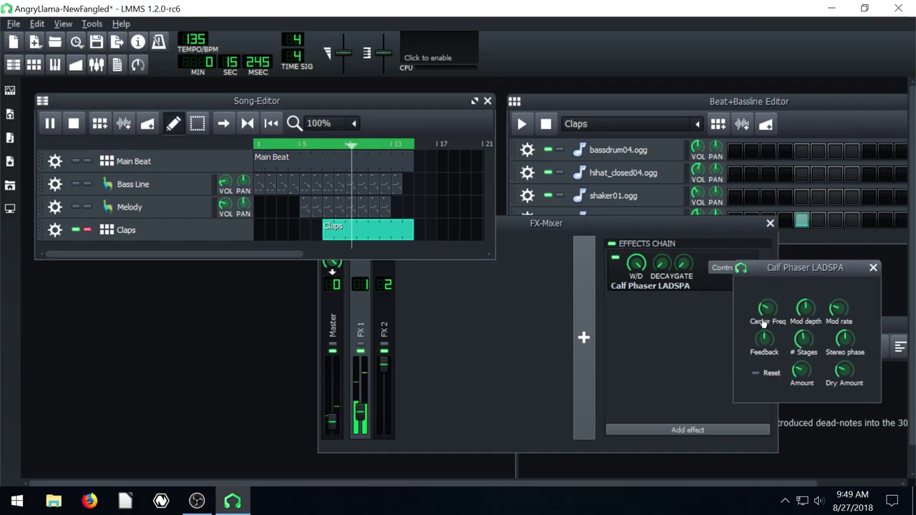
Tune the Calf Phaser feedback, mod depth, mod rate, stereo phase and dry amount.
{"action": "left_click_drag", "start_coordinate": [774, 354], "coordinate": [774, 369]}
{"action": "left_click_drag", "start_coordinate": [806, 308], "coordinate": [839, 307]}
{"action": "left_click_drag", "start_coordinate": [845, 340], "coordinate": [845, 337]}
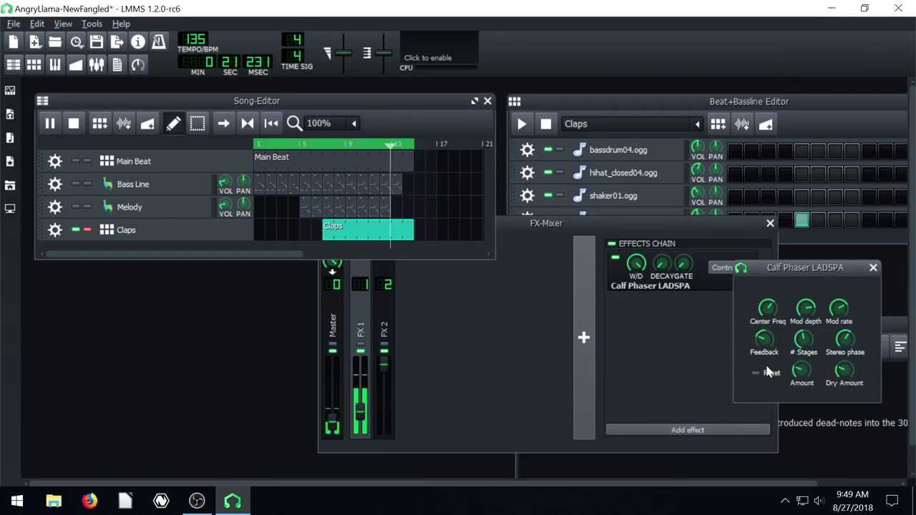
{"action": "left_click_drag", "start_coordinate": [844, 370], "coordinate": [844, 359]}
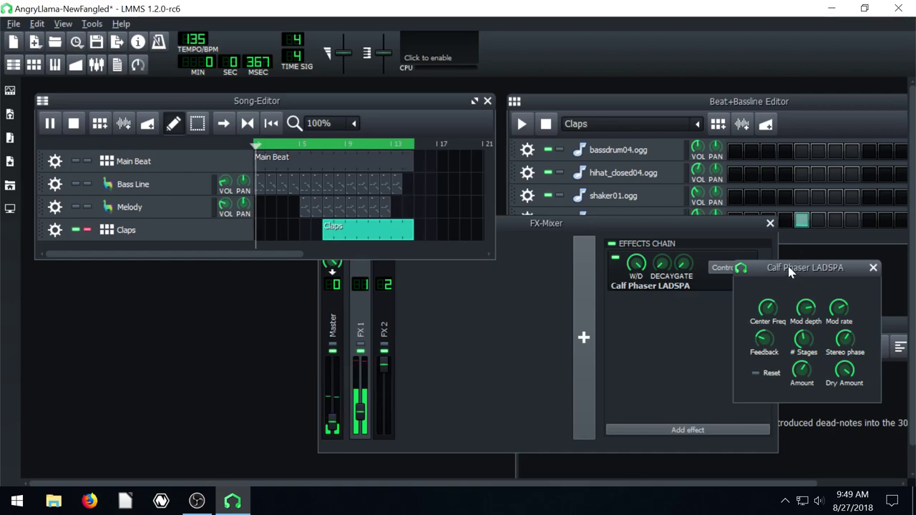
{"action": "left_click_drag", "start_coordinate": [787, 267], "coordinate": [668, 229]}
Jump playback to bar 9, close the phaser, and toggle FX 1's effects chain off and on.
{"action": "left_click", "coordinate": [334, 146]}
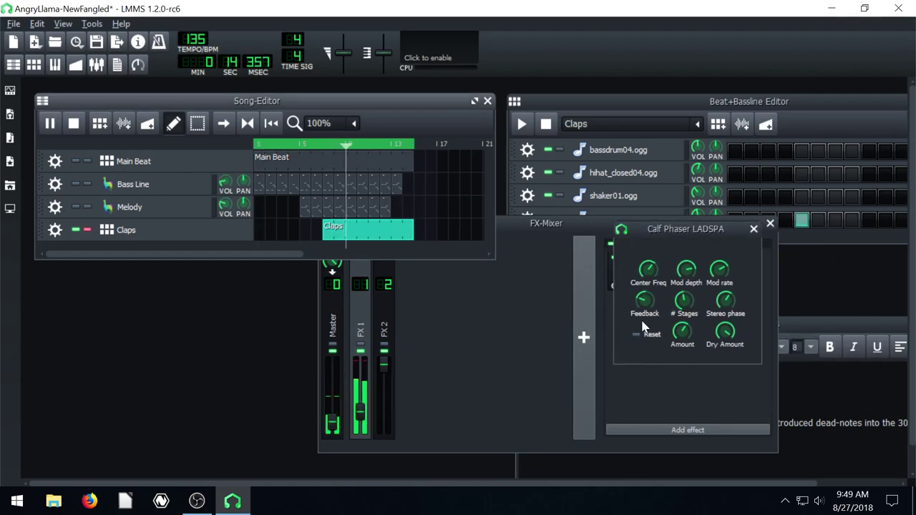
{"action": "left_click", "coordinate": [754, 230]}
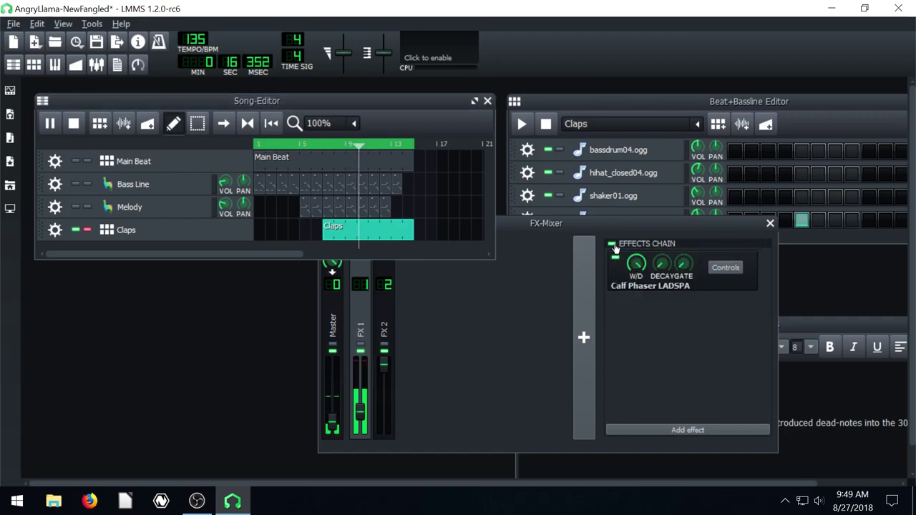
{"action": "left_click", "coordinate": [613, 246]}
{"action": "left_click", "coordinate": [612, 245]}
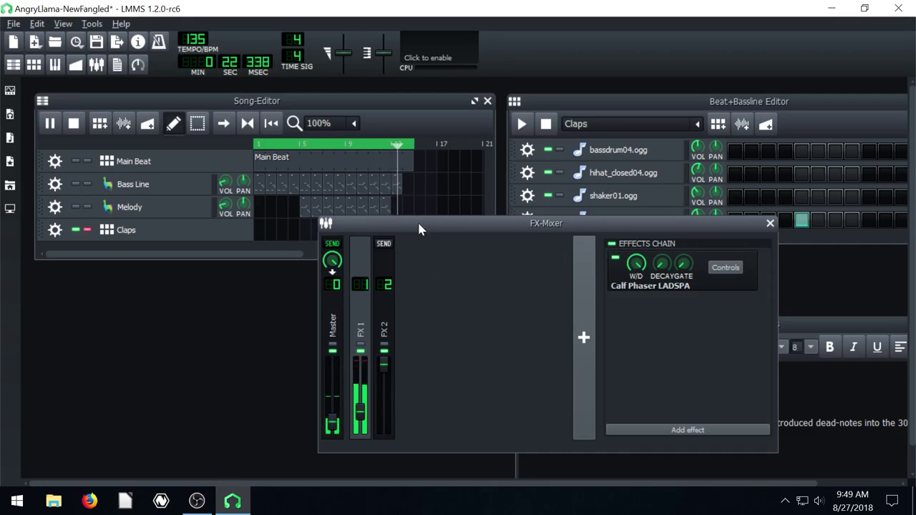
Stop playback and display FX 2's still-empty effects chain in the mixer.
{"action": "left_click_drag", "start_coordinate": [417, 220], "coordinate": [507, 274]}
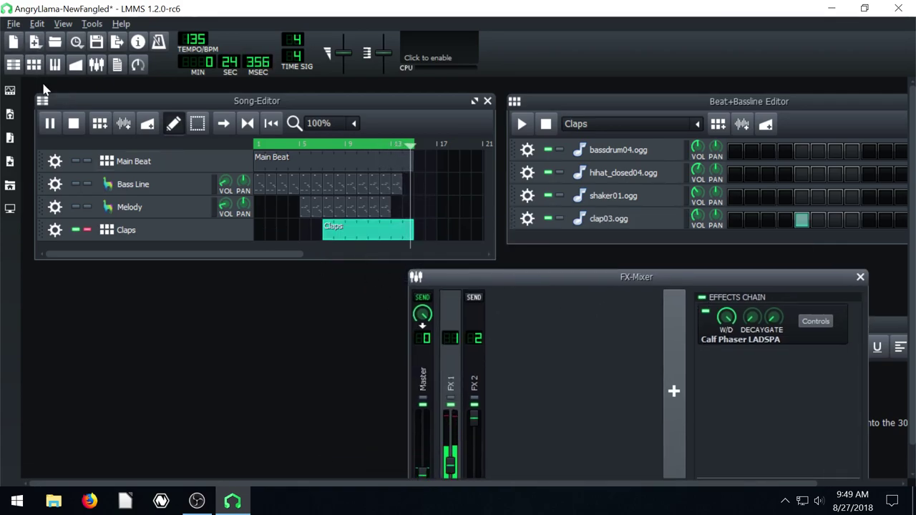
{"action": "left_click", "coordinate": [73, 123]}
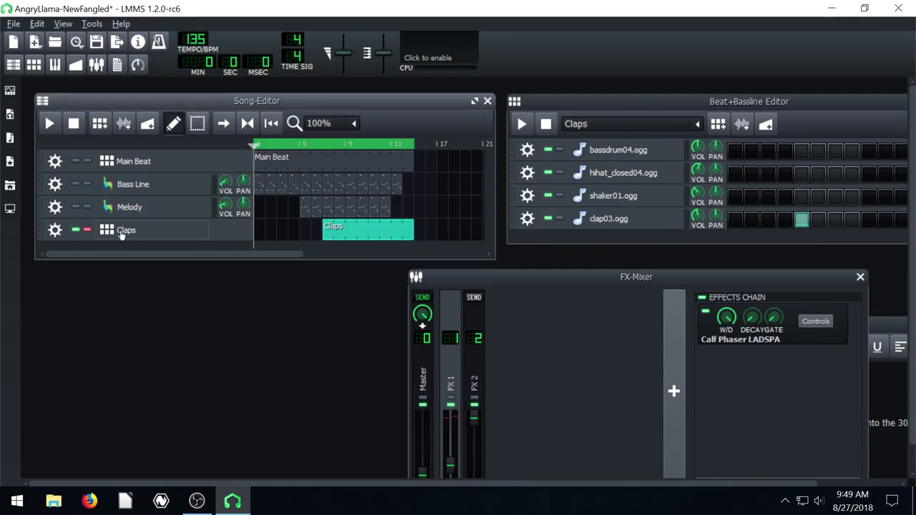
{"action": "left_click_drag", "start_coordinate": [500, 271], "coordinate": [473, 198]}
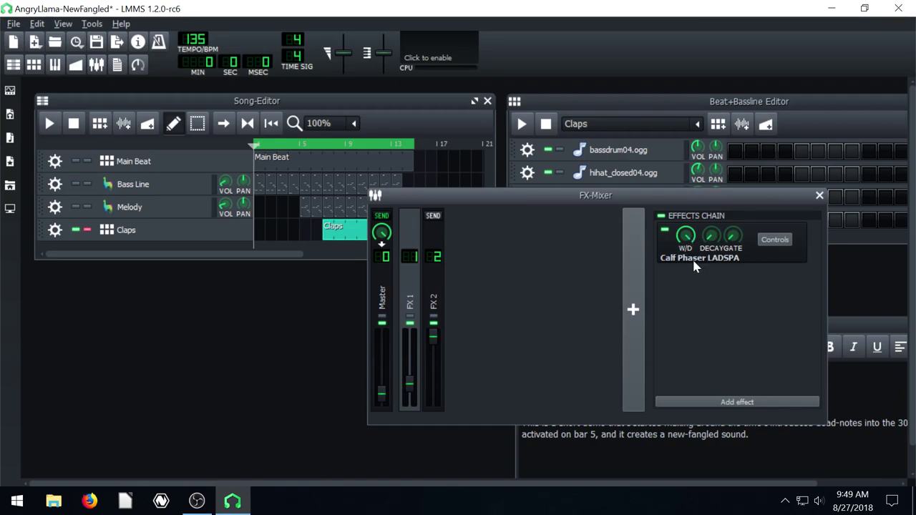
{"action": "left_click", "coordinate": [434, 299]}
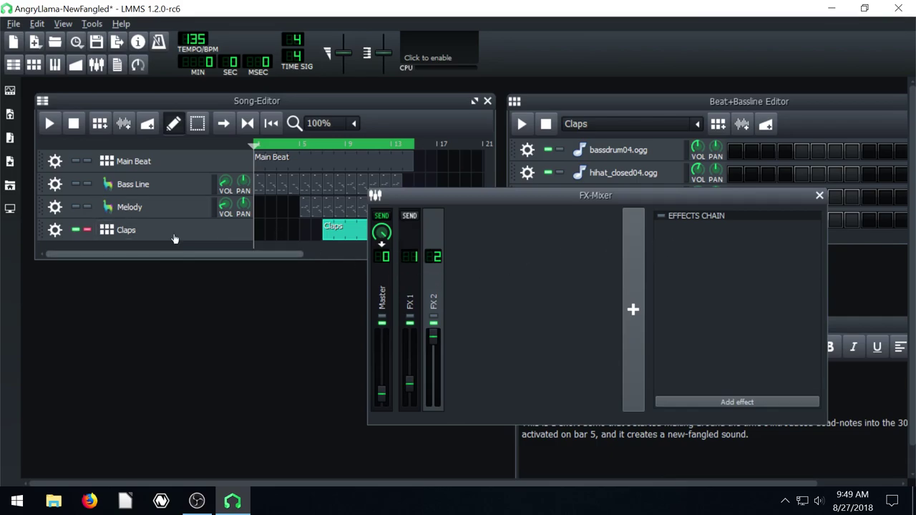
Solo Bass Line and check the FX channel in the Bass Line and Melody instrument windows.
{"action": "left_click", "coordinate": [88, 184]}
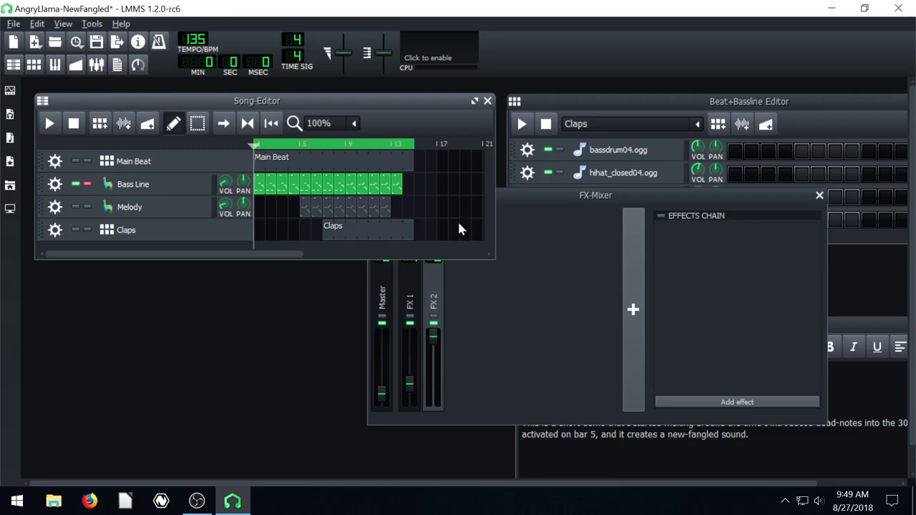
{"action": "left_click", "coordinate": [543, 237]}
{"action": "left_click", "coordinate": [175, 187]}
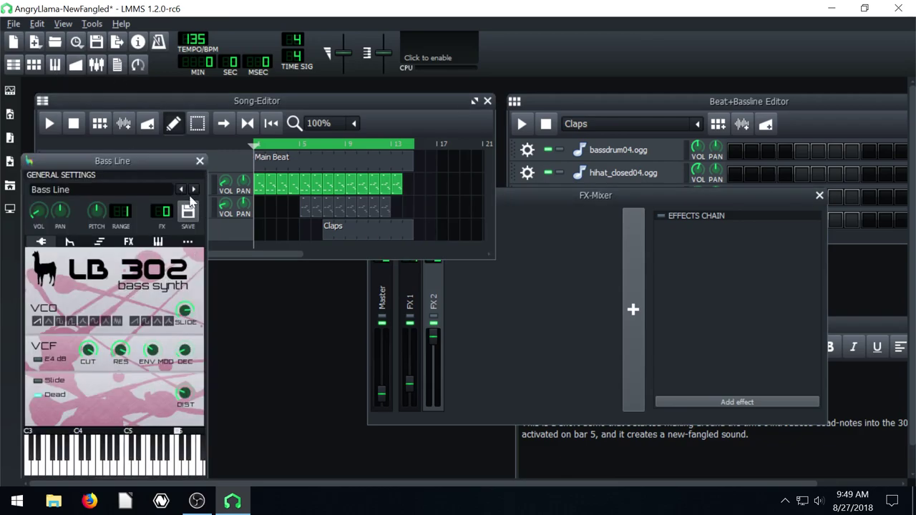
{"action": "left_click", "coordinate": [200, 161]}
{"action": "left_click", "coordinate": [136, 206]}
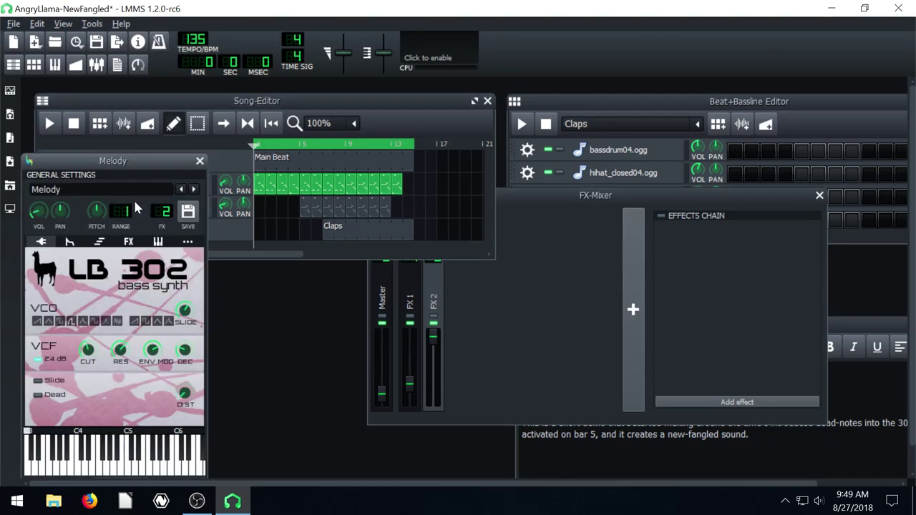
{"action": "left_click", "coordinate": [200, 161]}
Solo Melody instead, play from bar 5, then stop.
{"action": "left_click", "coordinate": [86, 207]}
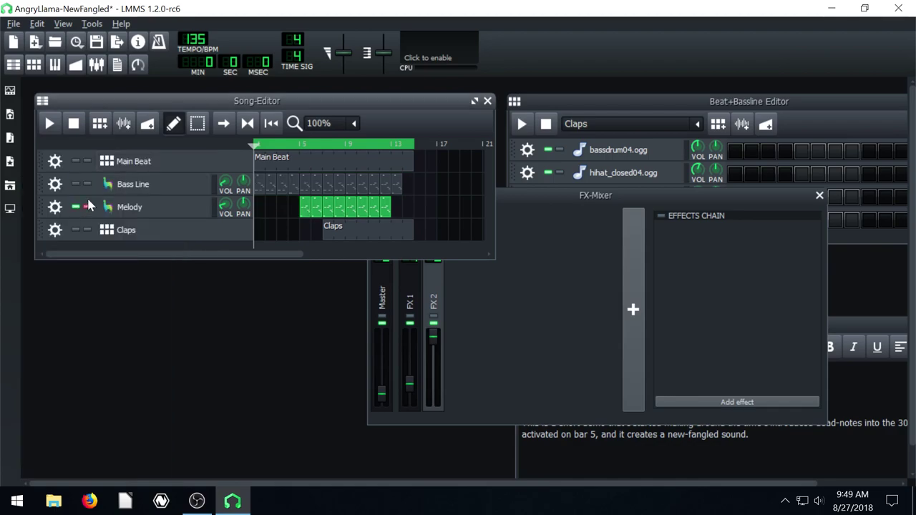
{"action": "left_click", "coordinate": [302, 149]}
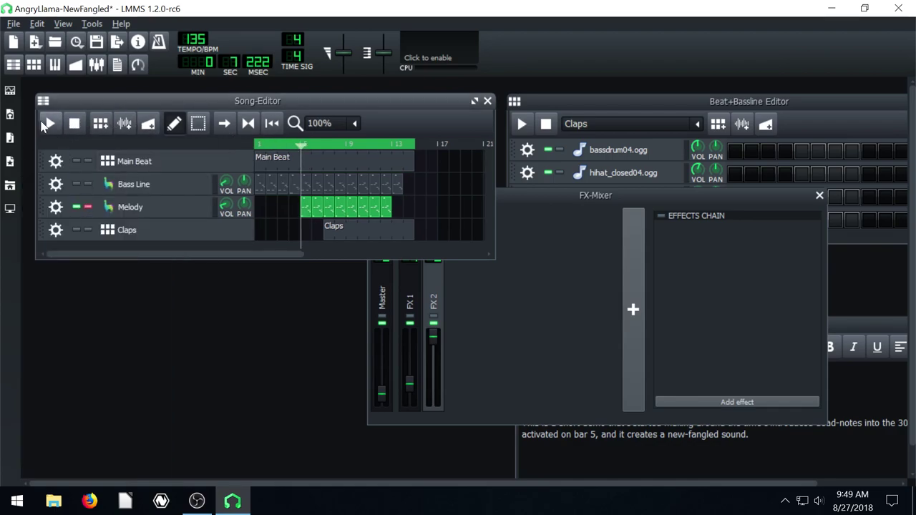
{"action": "key", "text": "space"}
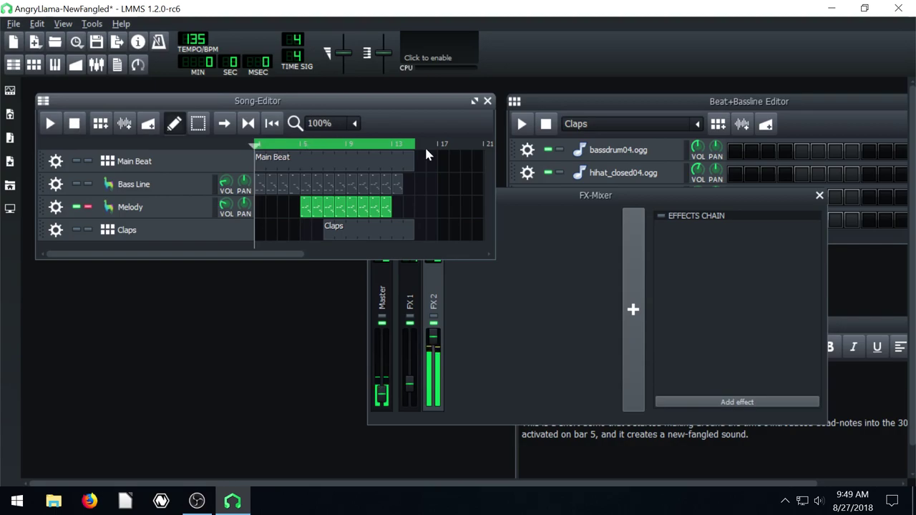
Add the Canyon Delay effect to FX 2's effects chain.
{"action": "left_click", "coordinate": [735, 403]}
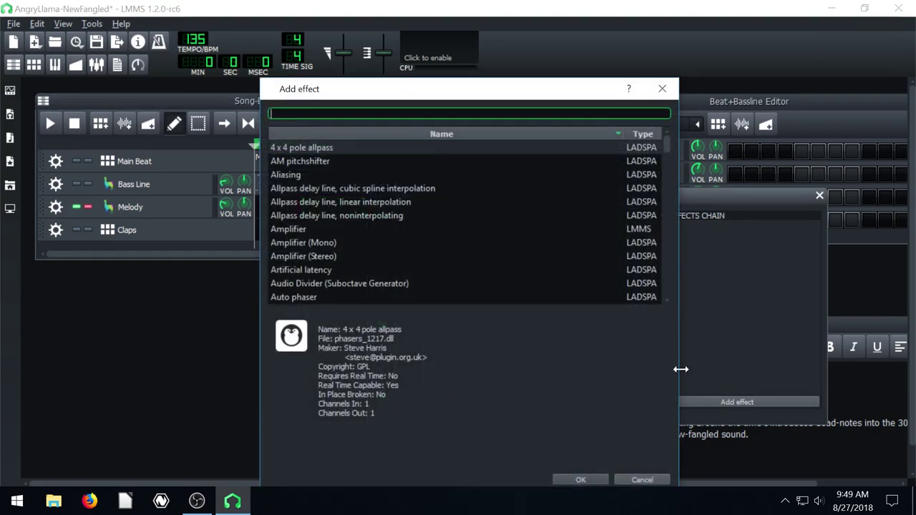
{"action": "left_click_drag", "start_coordinate": [667, 148], "coordinate": [664, 190]}
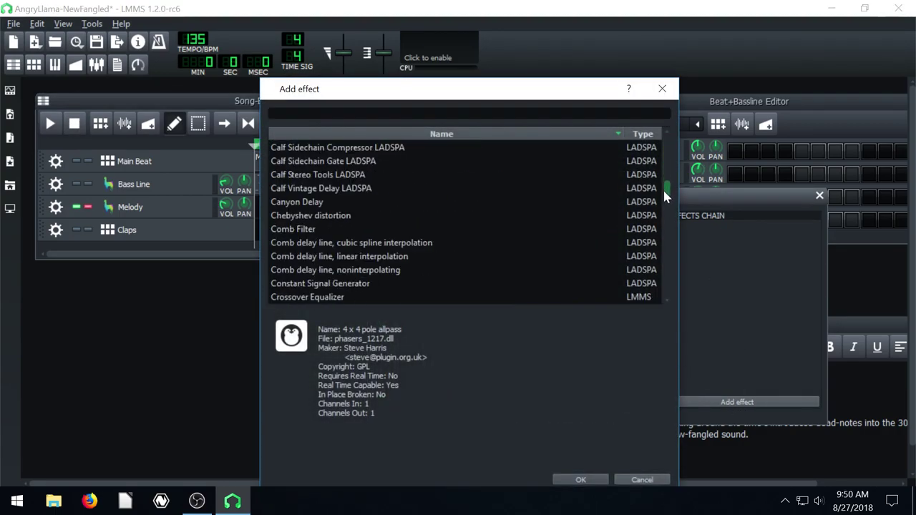
{"action": "left_click", "coordinate": [278, 203]}
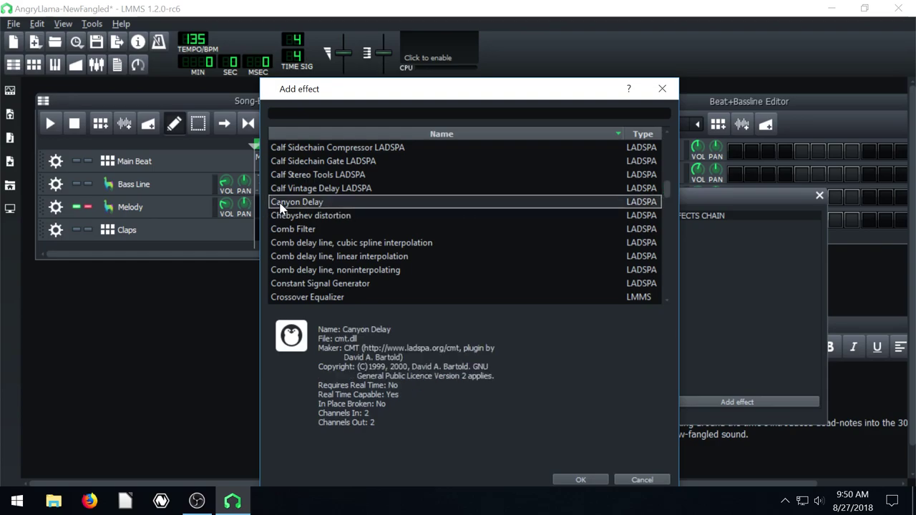
{"action": "left_click", "coordinate": [581, 480]}
{"action": "left_click_drag", "start_coordinate": [107, 273], "coordinate": [487, 293]}
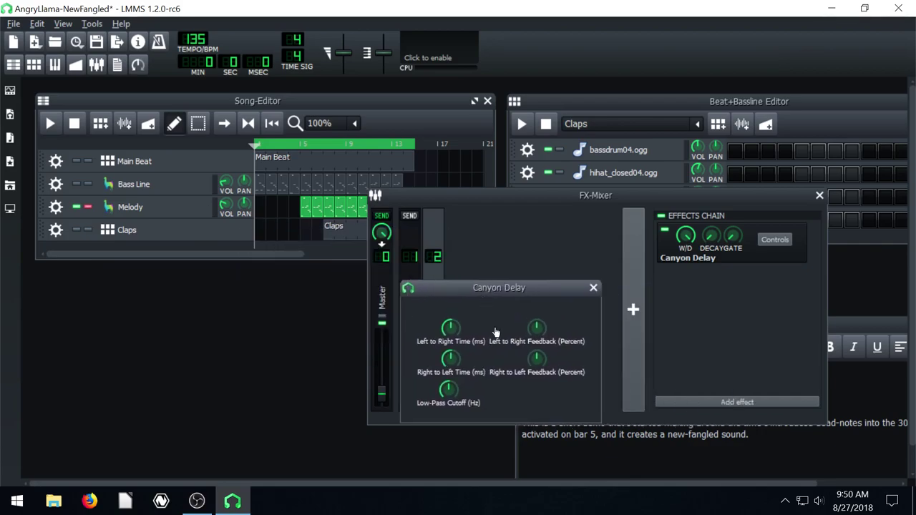
While the song plays, retune Canyon Delay: L-R feedback -0.42, R-L time 376, cutoff 3111 Hz.
{"action": "left_click", "coordinate": [50, 123]}
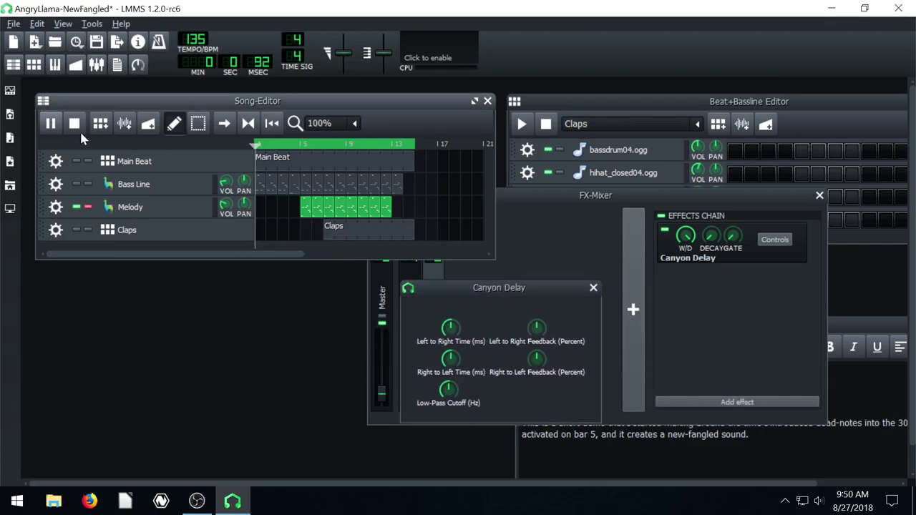
{"action": "left_click", "coordinate": [475, 286]}
{"action": "left_click_drag", "start_coordinate": [457, 331], "coordinate": [458, 314]}
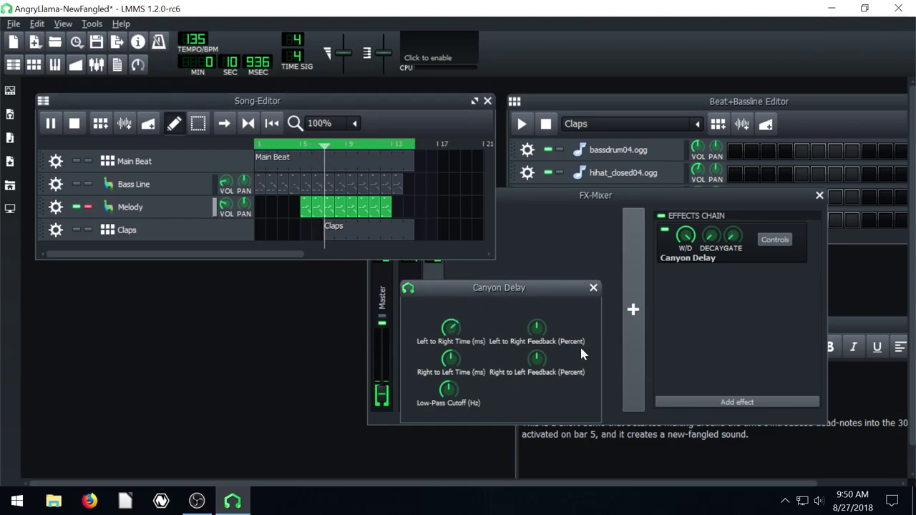
{"action": "left_click_drag", "start_coordinate": [536, 328], "coordinate": [537, 351]}
{"action": "left_click_drag", "start_coordinate": [451, 360], "coordinate": [453, 352]}
{"action": "left_click_drag", "start_coordinate": [452, 391], "coordinate": [453, 398]}
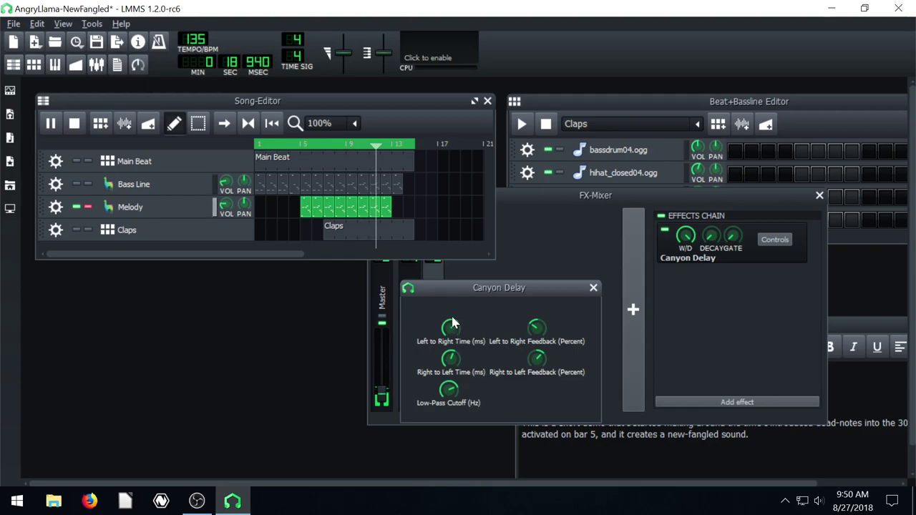
{"action": "left_click", "coordinate": [302, 144]}
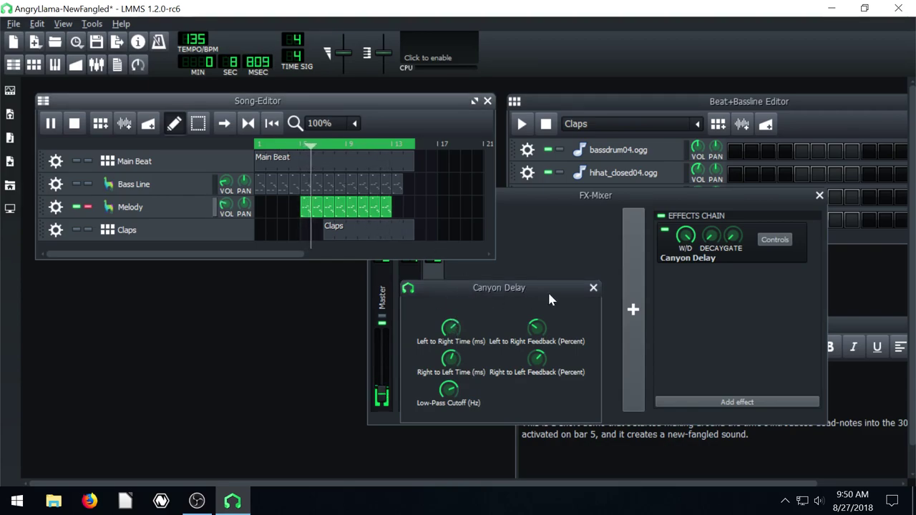
Close the Canyon Delay settings and unsolo the Melody track.
{"action": "left_click", "coordinate": [593, 289]}
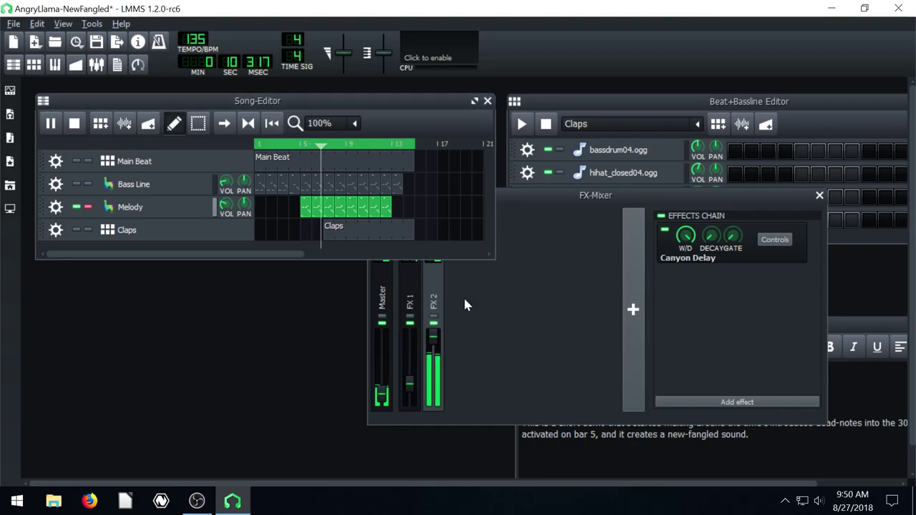
{"action": "left_click", "coordinate": [411, 383]}
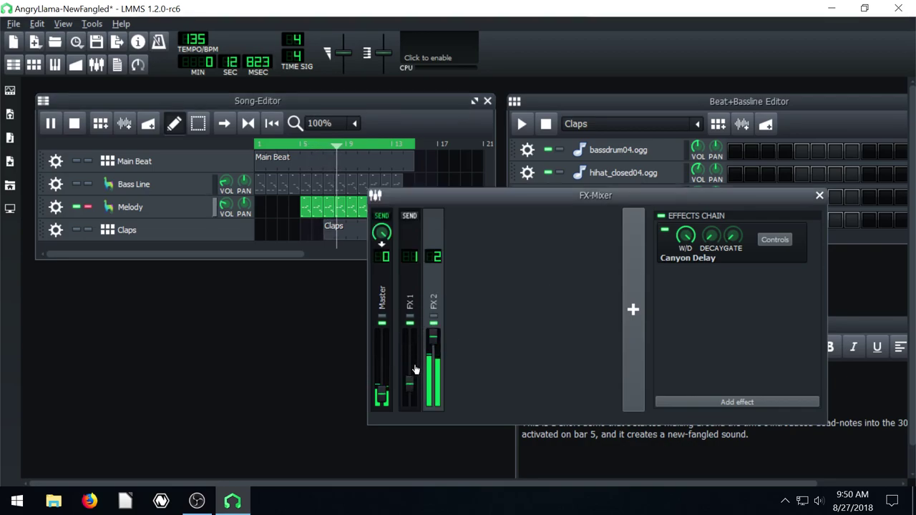
{"action": "left_click", "coordinate": [87, 207]}
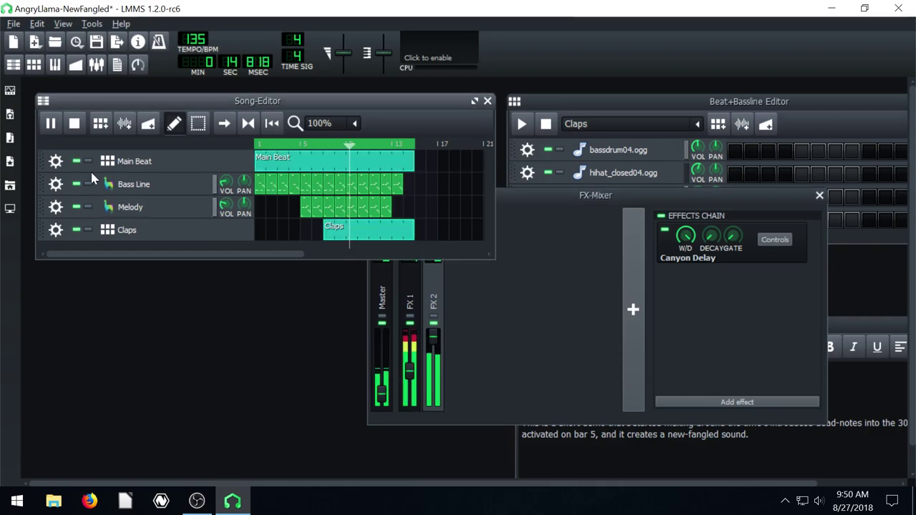
Raise FX 1 volume to about 100% and the Master volume, then stop playback.
{"action": "left_click", "coordinate": [550, 196]}
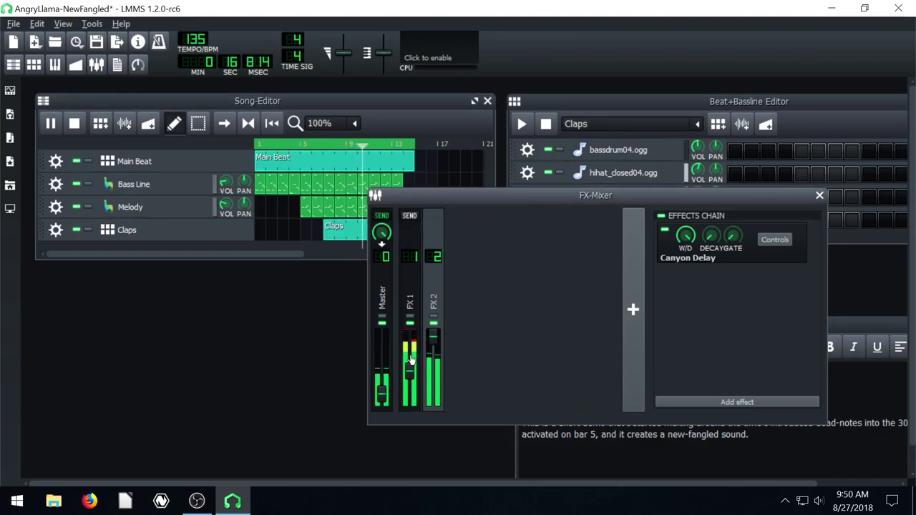
{"action": "left_click_drag", "start_coordinate": [409, 372], "coordinate": [425, 348]}
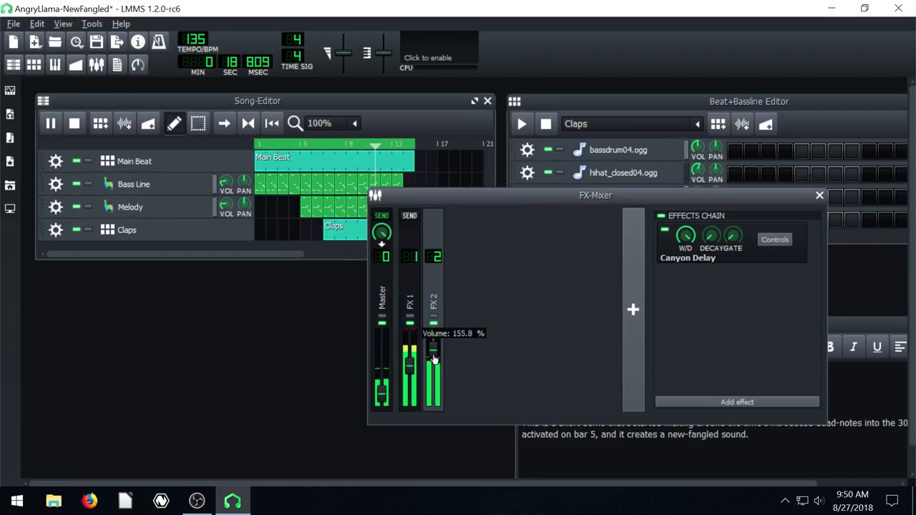
{"action": "left_click_drag", "start_coordinate": [382, 393], "coordinate": [412, 380]}
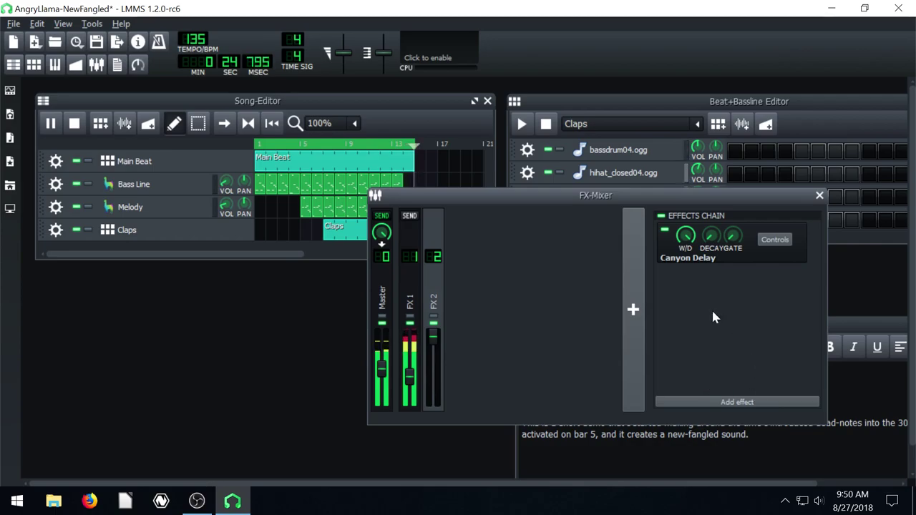
{"action": "left_click", "coordinate": [74, 123]}
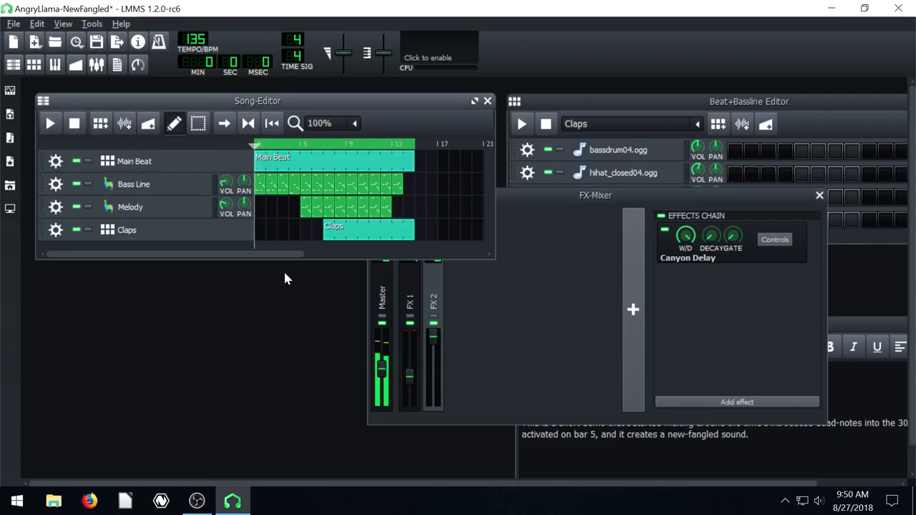
Add two mixer channels, open the hihat_closed04.ogg instrument window and close bassdrum04.ogg's.
{"action": "left_click_drag", "start_coordinate": [550, 201], "coordinate": [446, 230]}
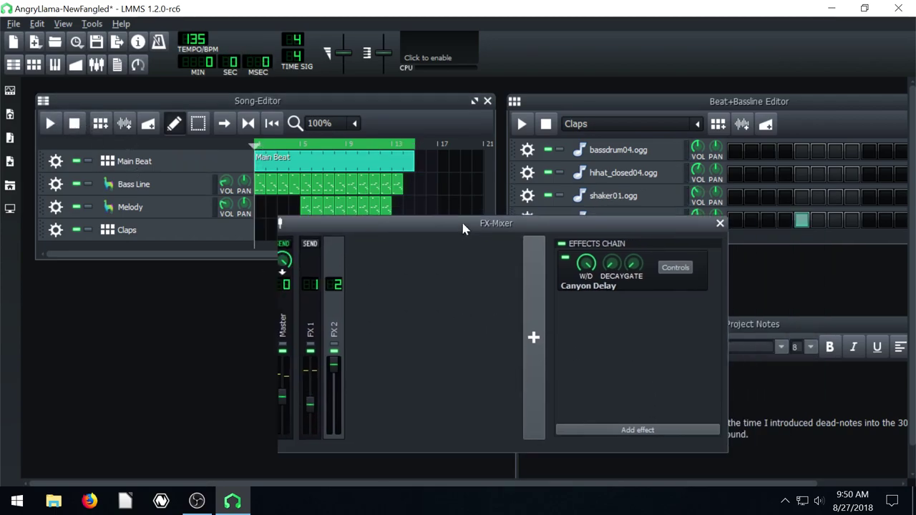
{"action": "left_click", "coordinate": [683, 98]}
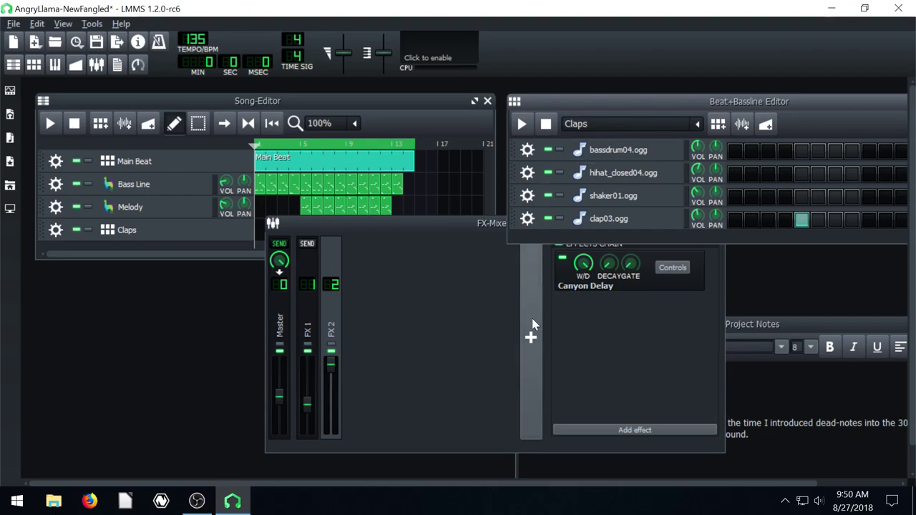
{"action": "left_click", "coordinate": [532, 318]}
{"action": "left_click", "coordinate": [532, 317]}
{"action": "left_click", "coordinate": [532, 318]}
{"action": "left_click", "coordinate": [531, 317]}
{"action": "left_click", "coordinate": [531, 318]}
{"action": "left_click", "coordinate": [616, 151]}
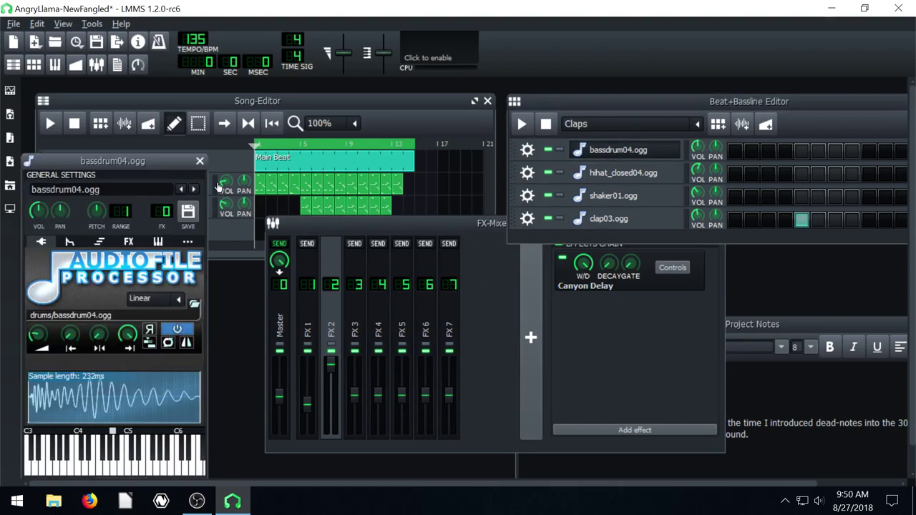
{"action": "left_click", "coordinate": [601, 171]}
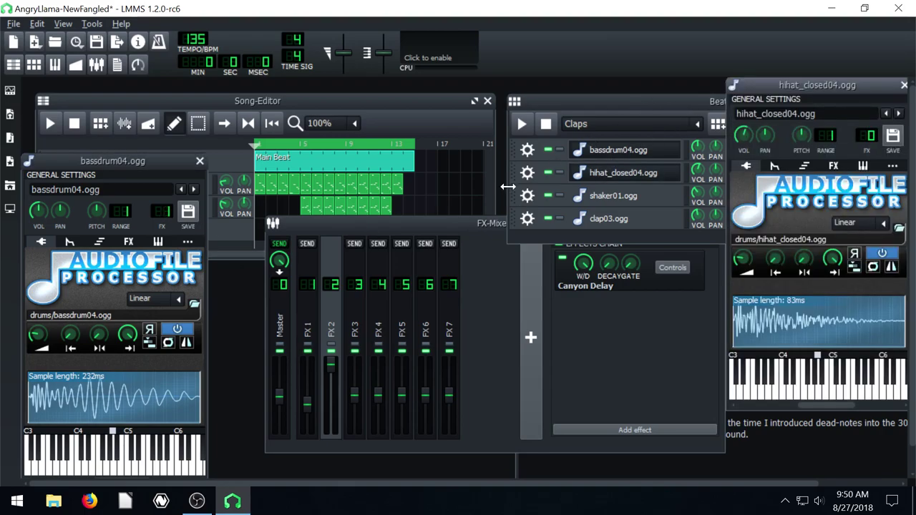
{"action": "left_click", "coordinate": [447, 229]}
{"action": "left_click", "coordinate": [200, 160]}
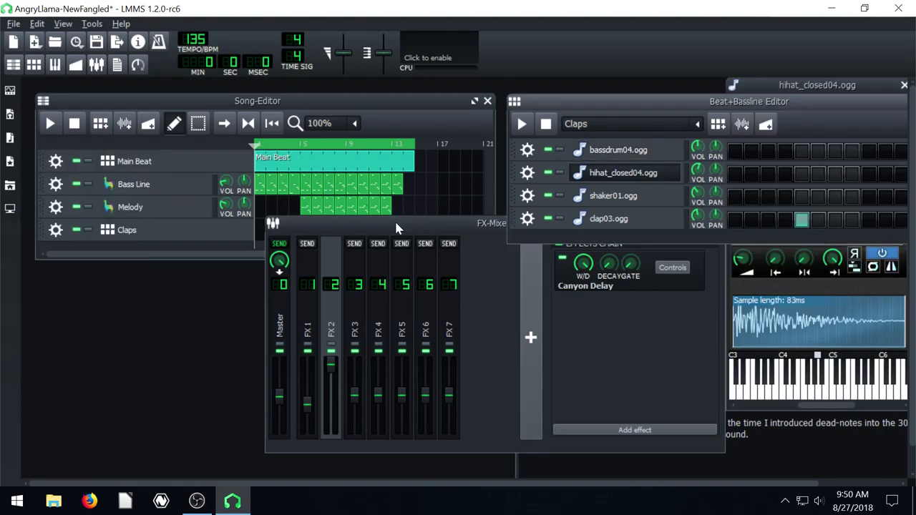
{"action": "left_click", "coordinate": [394, 221]}
Add four more mixer channels, reposition the mixer, and play the song briefly before stopping.
{"action": "left_click", "coordinate": [531, 299]}
{"action": "left_click", "coordinate": [532, 299]}
{"action": "left_click", "coordinate": [531, 299]}
{"action": "left_click", "coordinate": [531, 299]}
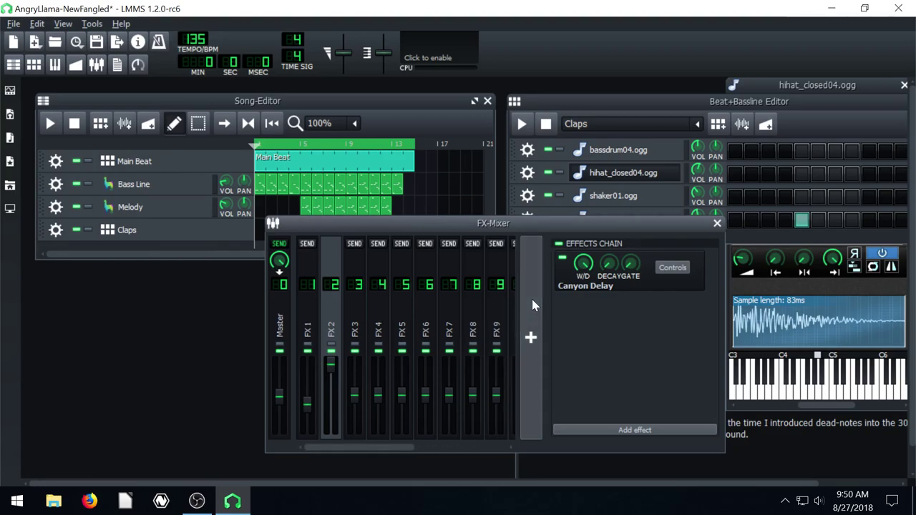
{"action": "left_click", "coordinate": [532, 299]}
{"action": "mouse_move", "coordinate": [360, 454]}
{"action": "left_mouse_down"}
{"action": "mouse_move", "coordinate": [483, 453]}
{"action": "mouse_move", "coordinate": [360, 451]}
{"action": "left_mouse_up"}
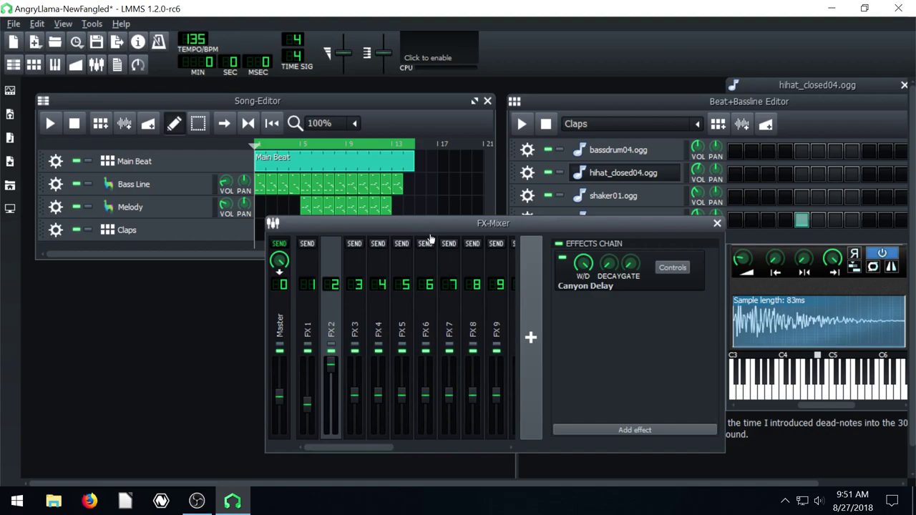
{"action": "left_click_drag", "start_coordinate": [429, 223], "coordinate": [278, 223]}
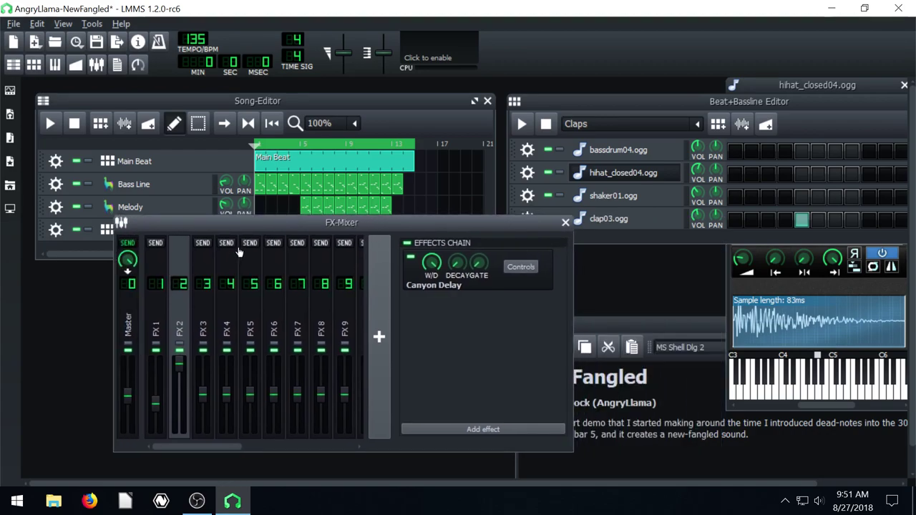
{"action": "left_click_drag", "start_coordinate": [200, 226], "coordinate": [332, 245]}
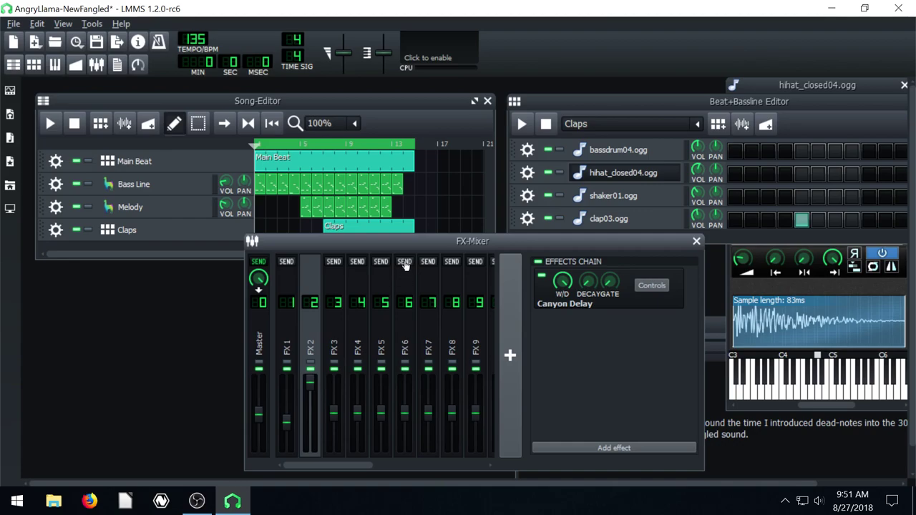
{"action": "left_click_drag", "start_coordinate": [374, 241], "coordinate": [291, 228]}
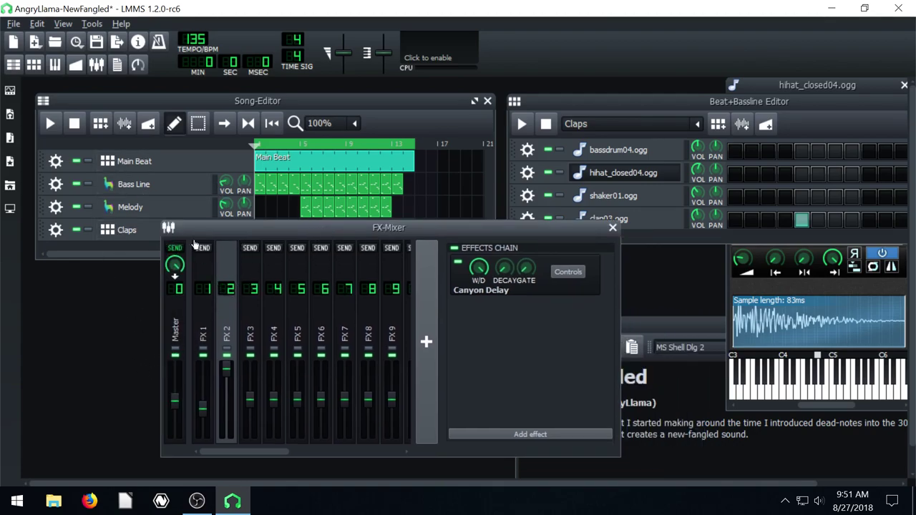
{"action": "left_click", "coordinate": [50, 123]}
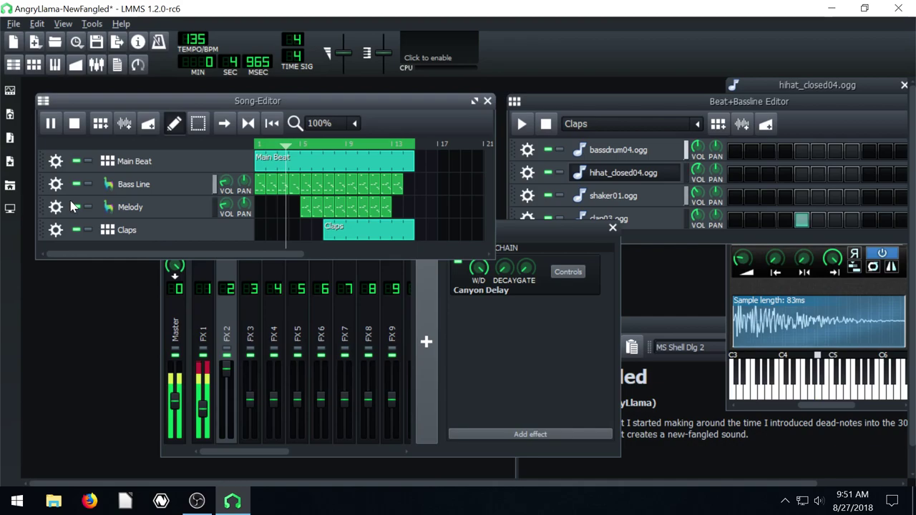
{"action": "left_click", "coordinate": [73, 123]}
Show the Master channel's effects chain and inspect the C* Plate2x2 reverb settings.
{"action": "left_click", "coordinate": [175, 327]}
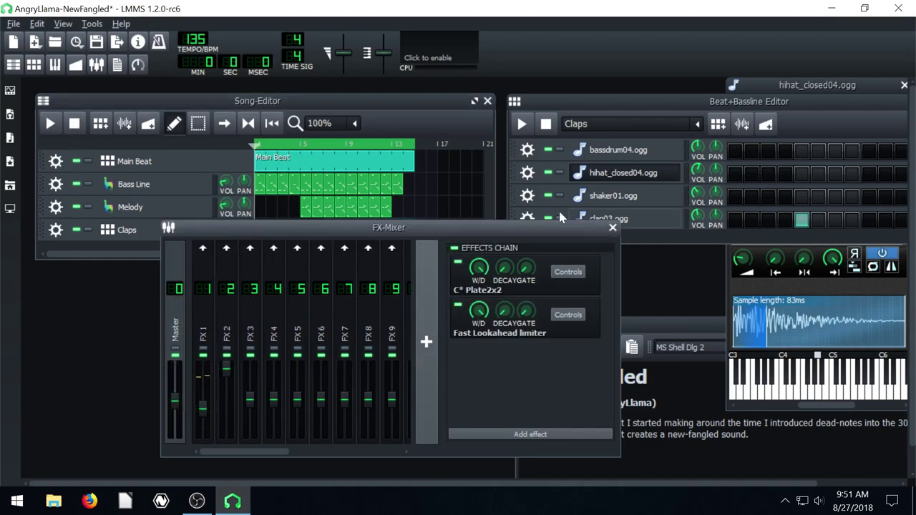
{"action": "left_click_drag", "start_coordinate": [561, 228], "coordinate": [613, 205]}
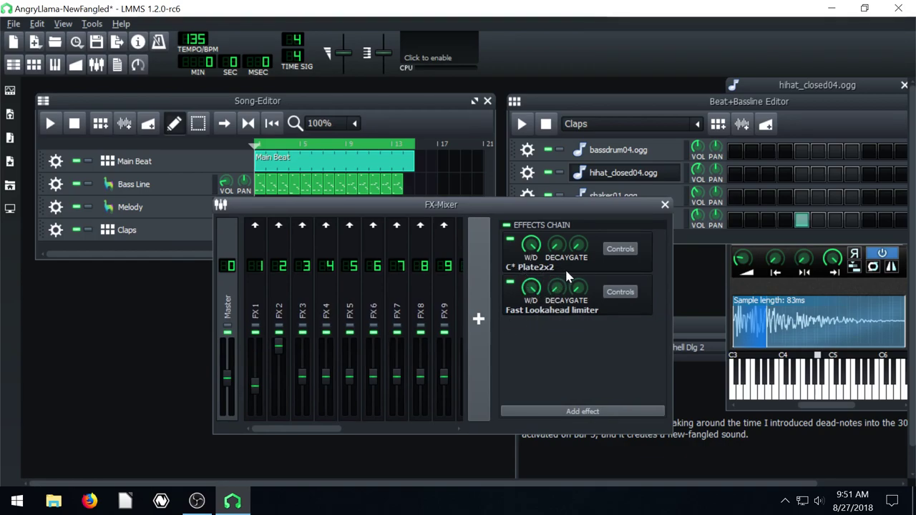
{"action": "left_click", "coordinate": [619, 249]}
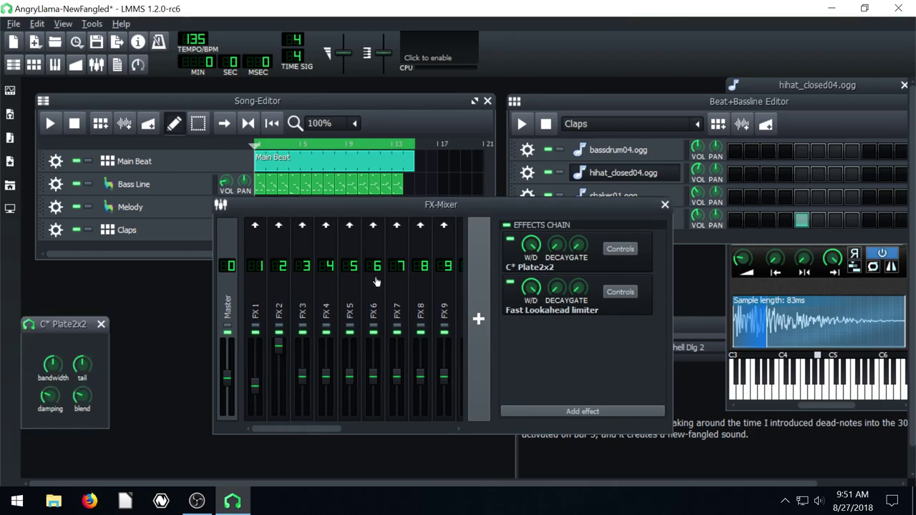
{"action": "left_click", "coordinate": [101, 324]}
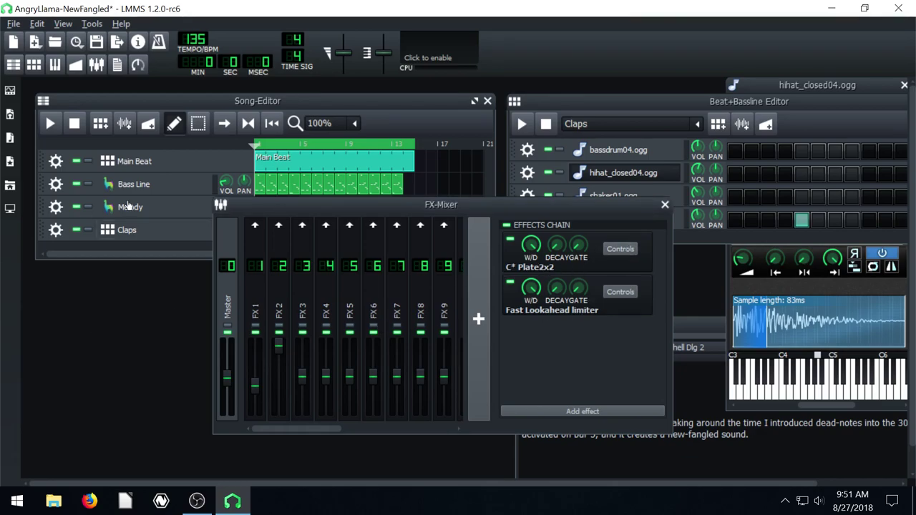
Reposition the FX-Mixer window further to the left.
{"action": "left_click_drag", "start_coordinate": [272, 209], "coordinate": [374, 230]}
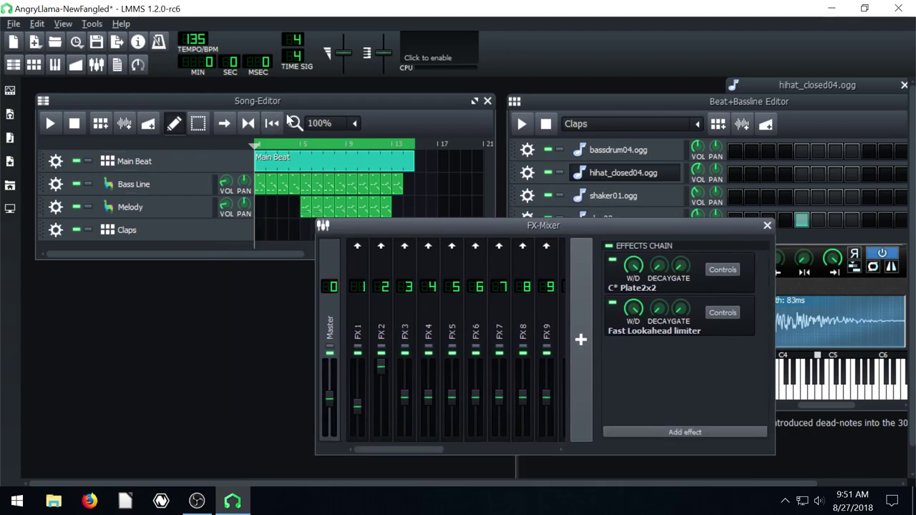
{"action": "left_click_drag", "start_coordinate": [483, 228], "coordinate": [444, 218]}
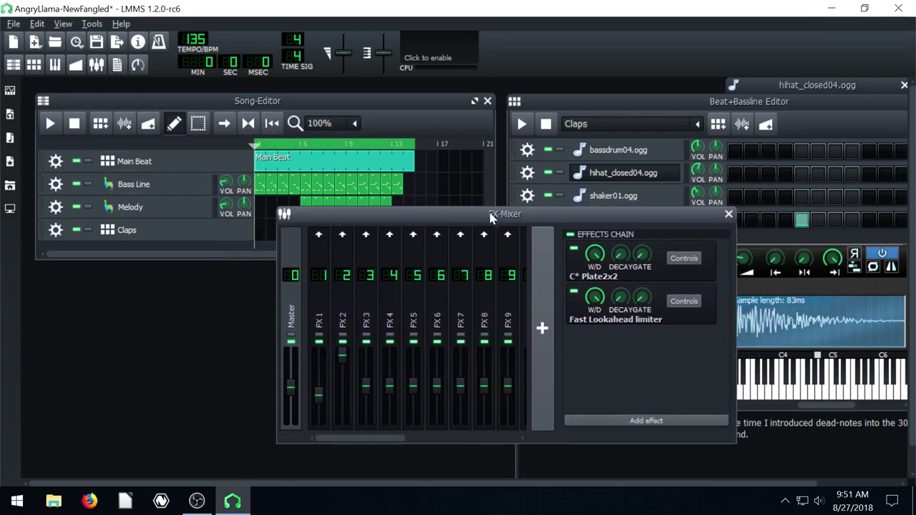
{"action": "left_click_drag", "start_coordinate": [429, 218], "coordinate": [361, 211]}
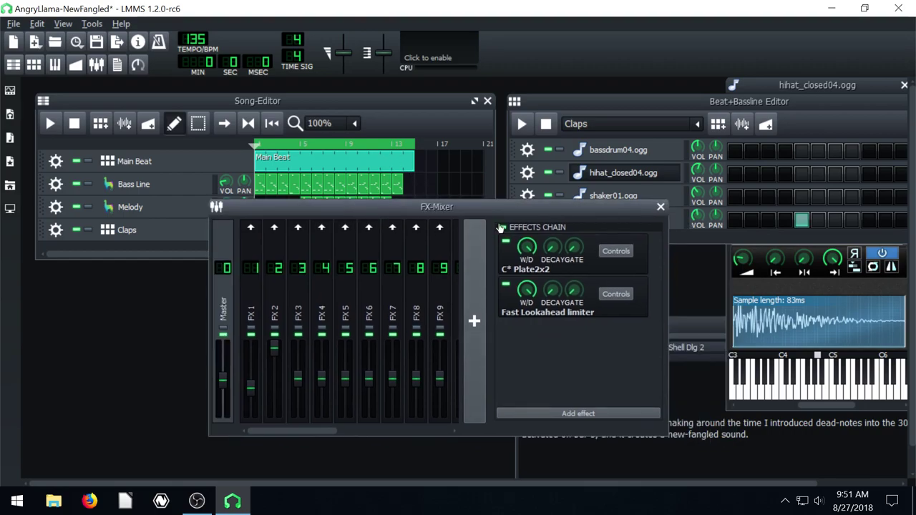